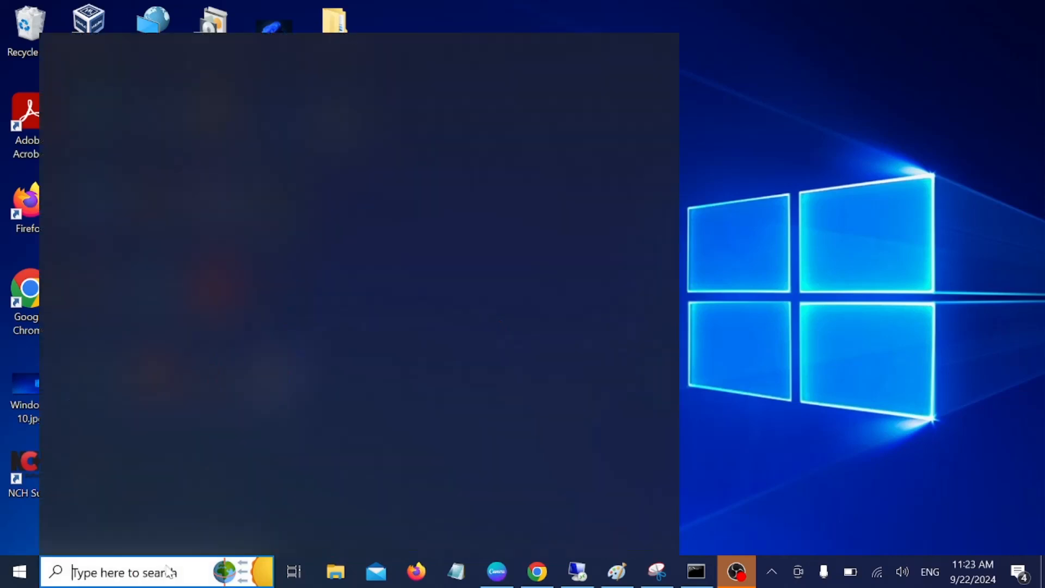
# - Open the Microsoft Store and search it for "outlook"
pyautogui.write('store')
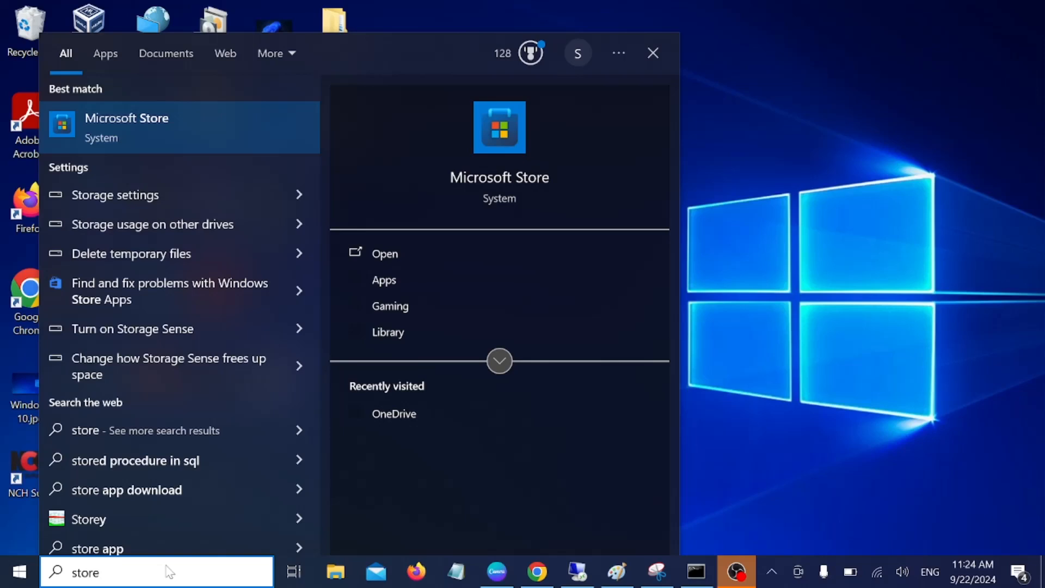
pyautogui.press('Return')
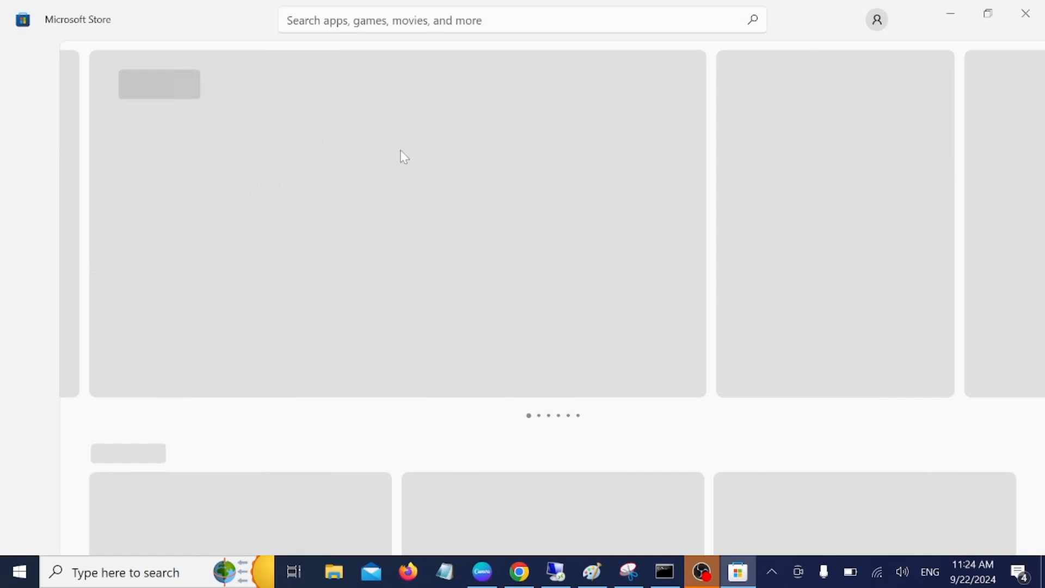
pyautogui.click(489, 20)
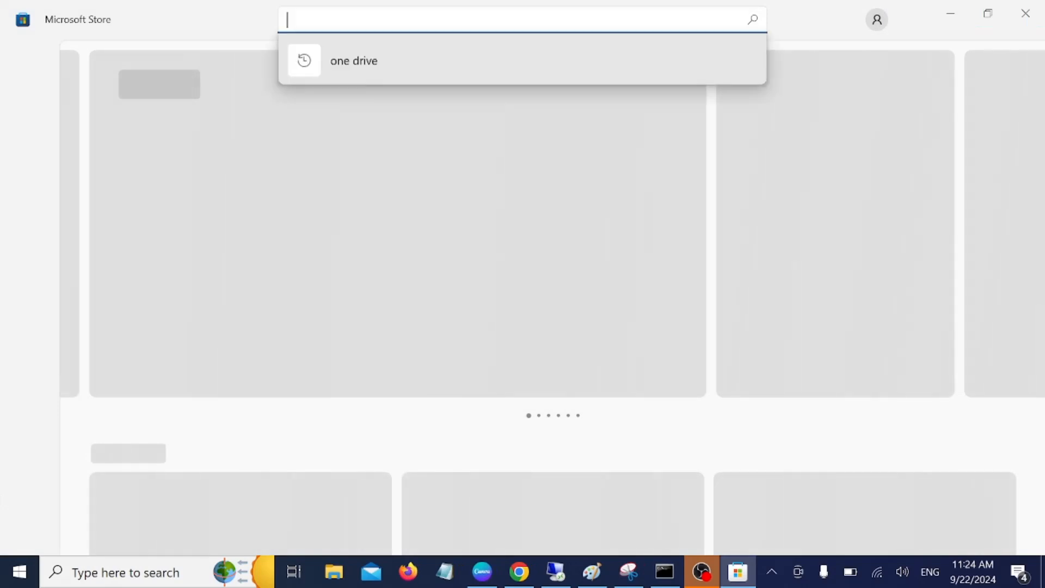
pyautogui.write('ou')
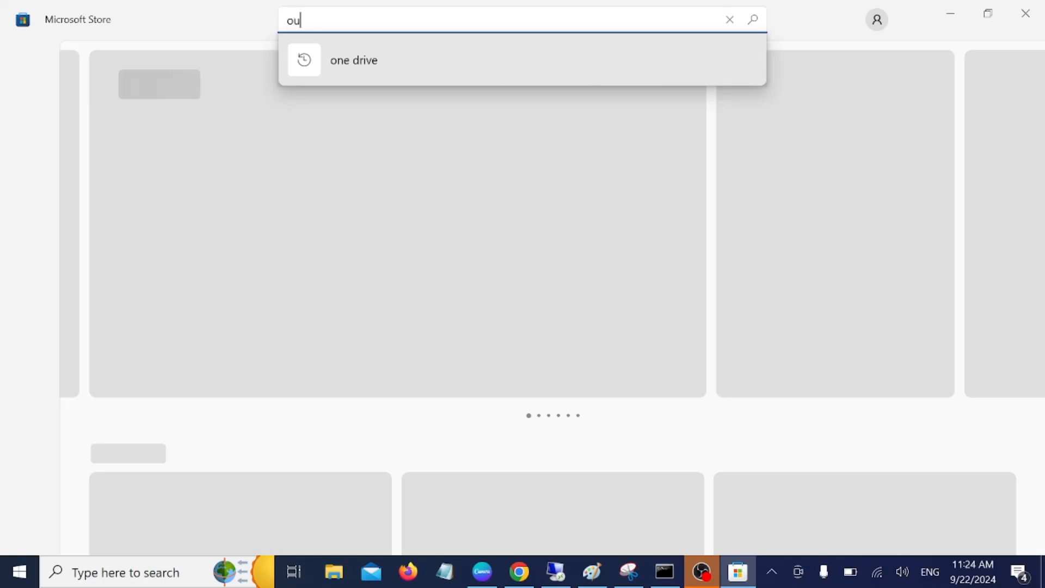
pyautogui.write('tlook')
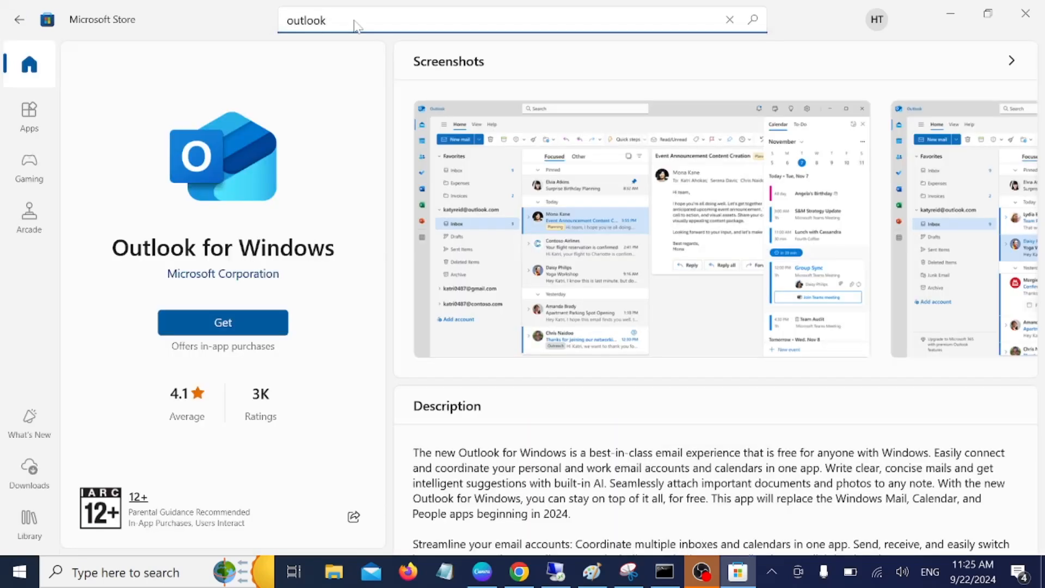
pyautogui.press('Return')
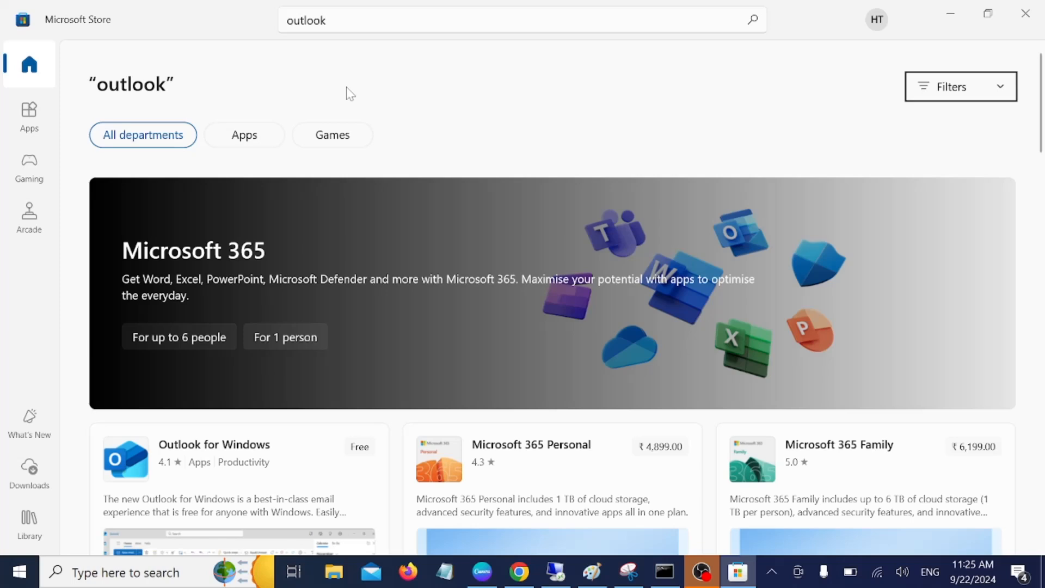
# - Install the free Outlook for Windows app from the store's search results
pyautogui.scroll(-3, 347, 93)
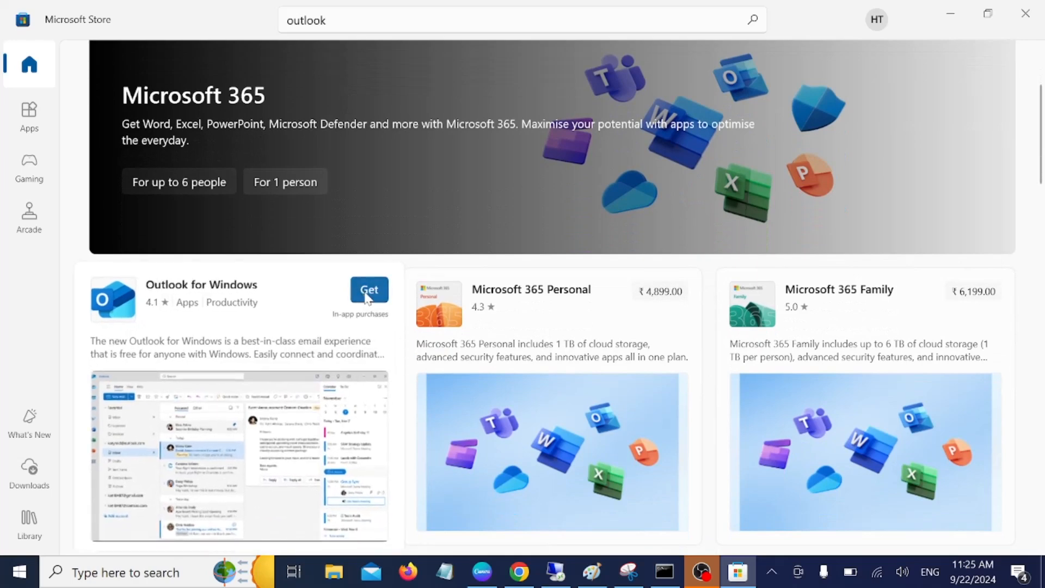
pyautogui.click(368, 297)
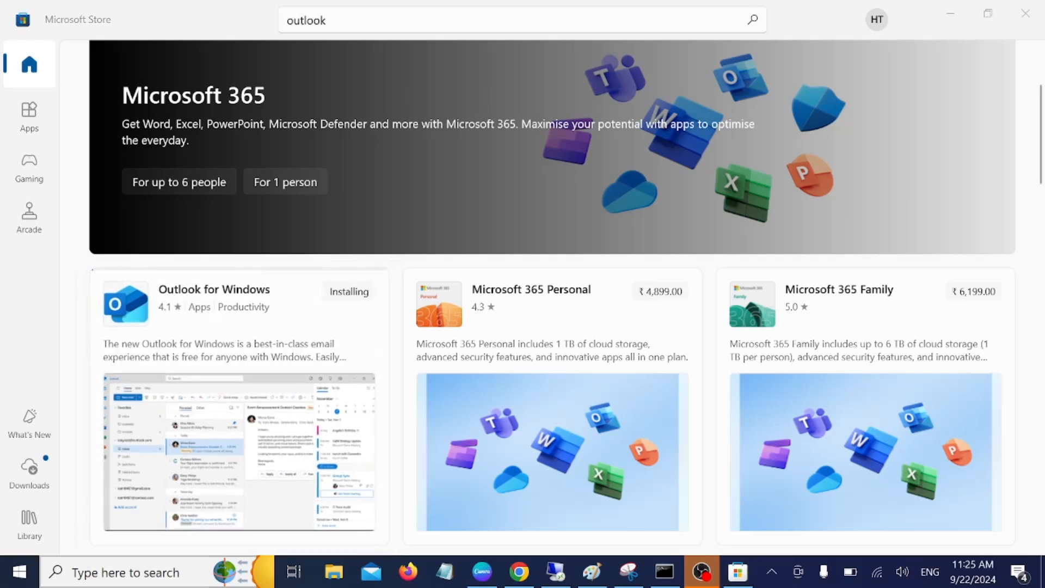
# - Open the Default apps page of the Windows settings
pyautogui.click(97, 572)
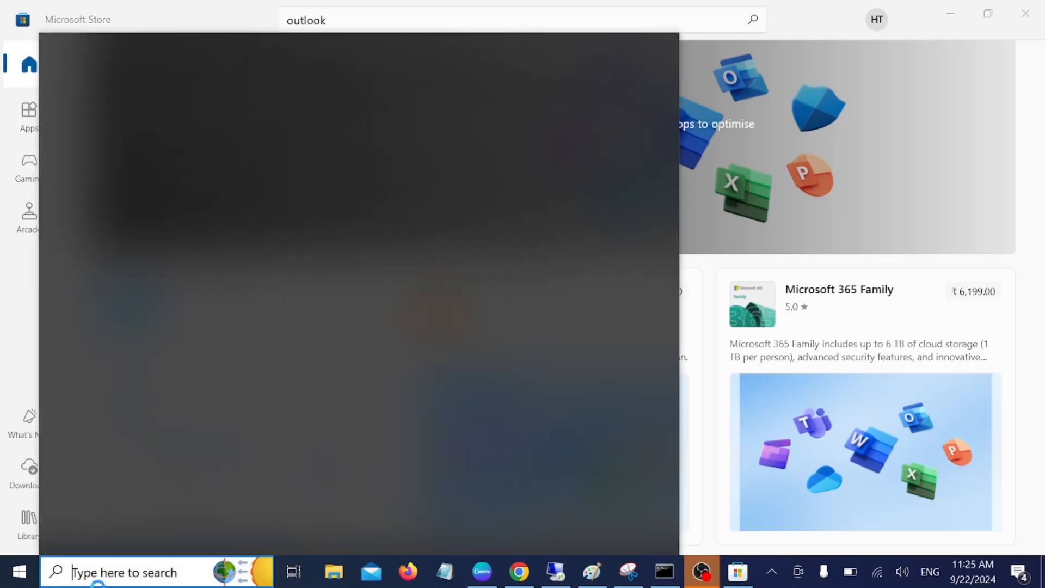
pyautogui.write('der')
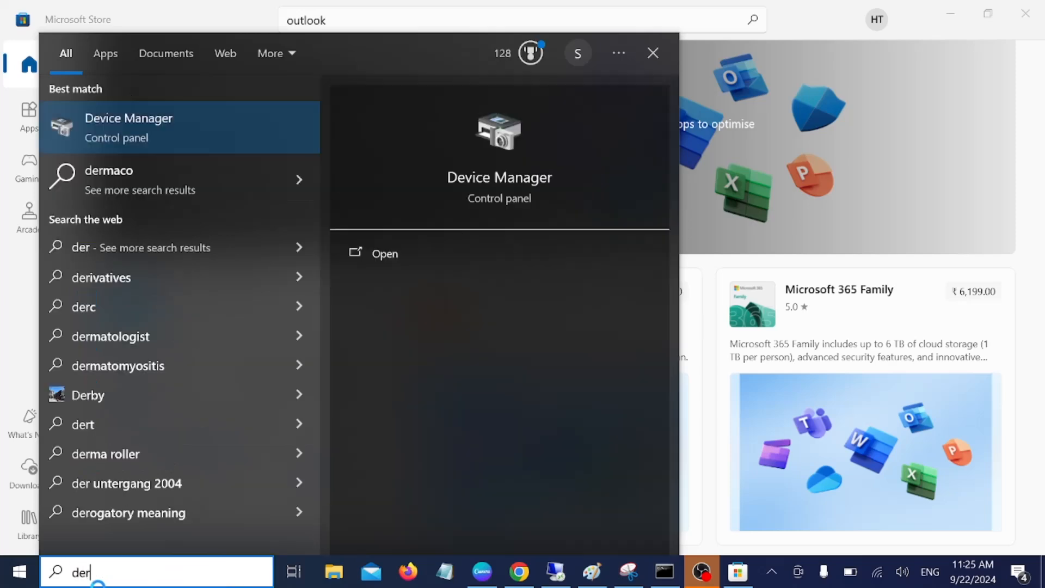
pyautogui.press('BackSpace')
pyautogui.write('fa')
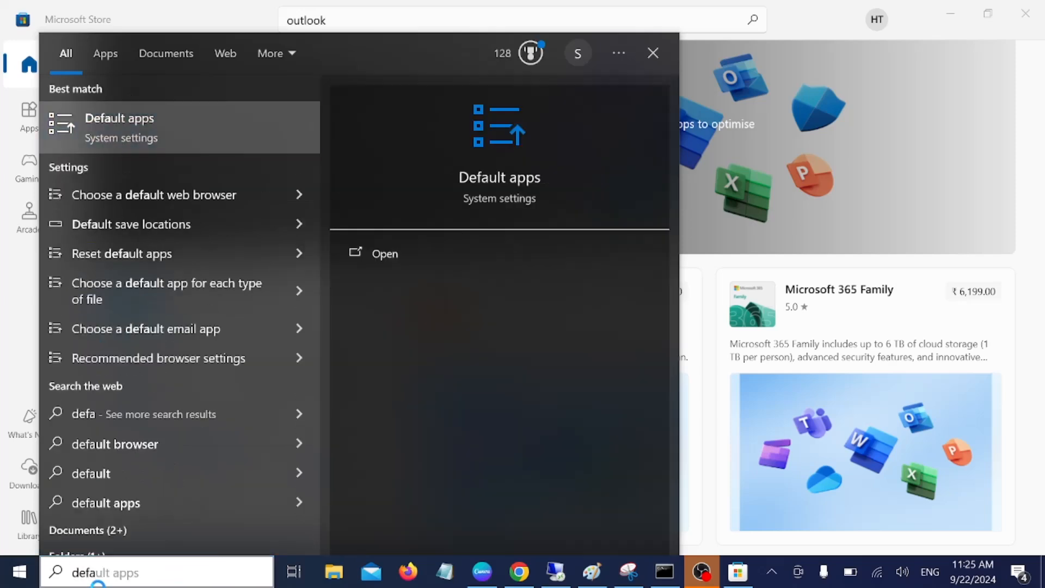
pyautogui.press('Return')
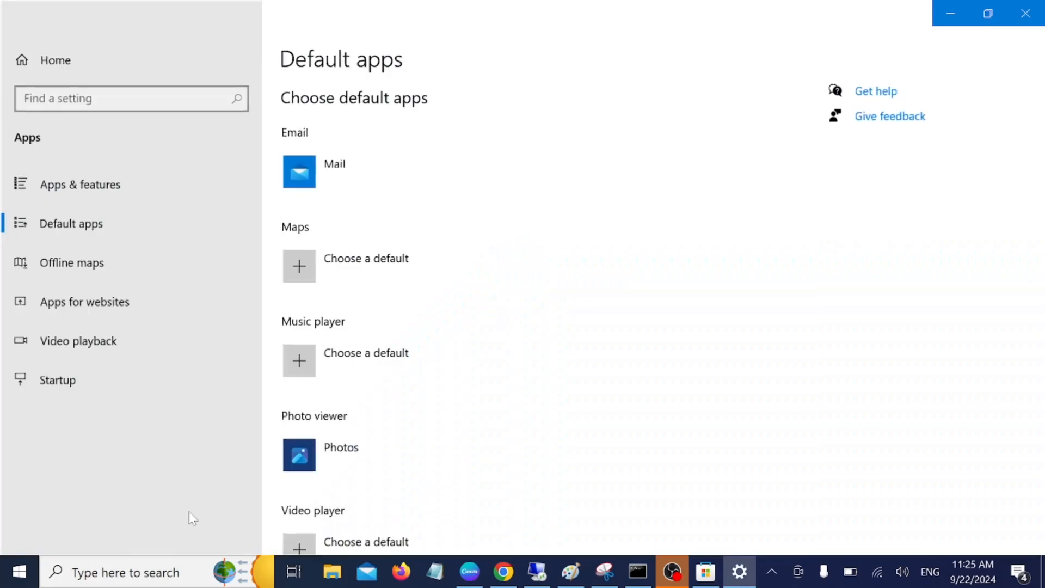
# - Choose Google Chrome as the default web browser
pyautogui.scroll(-4, 537, 436)
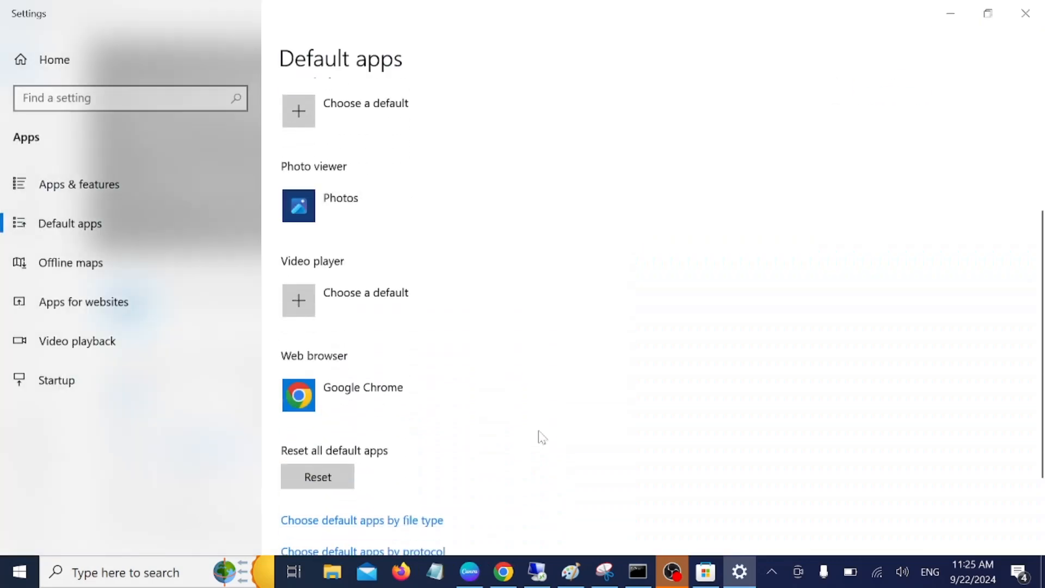
pyautogui.click(383, 397)
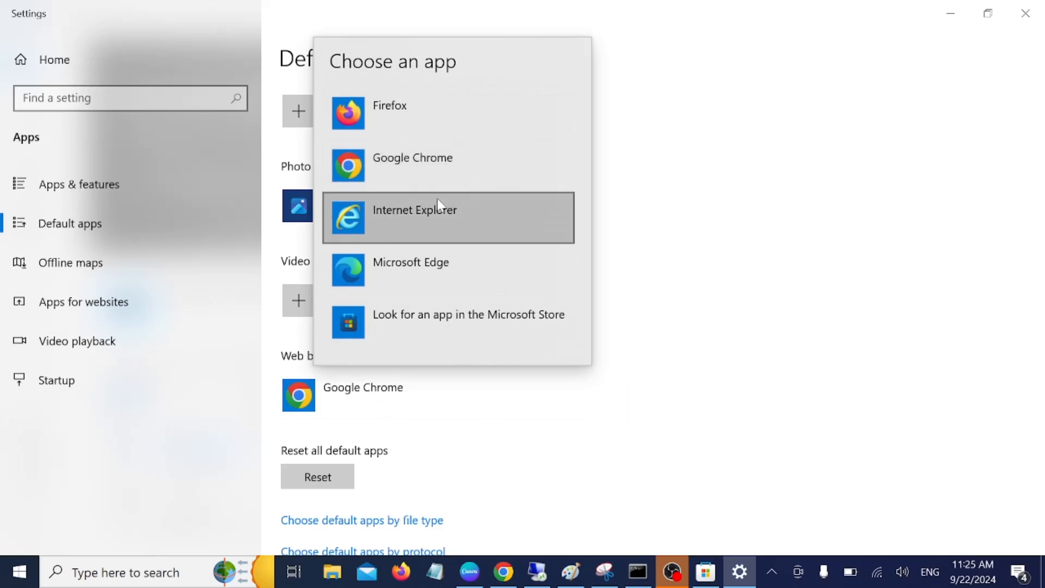
pyautogui.click(433, 171)
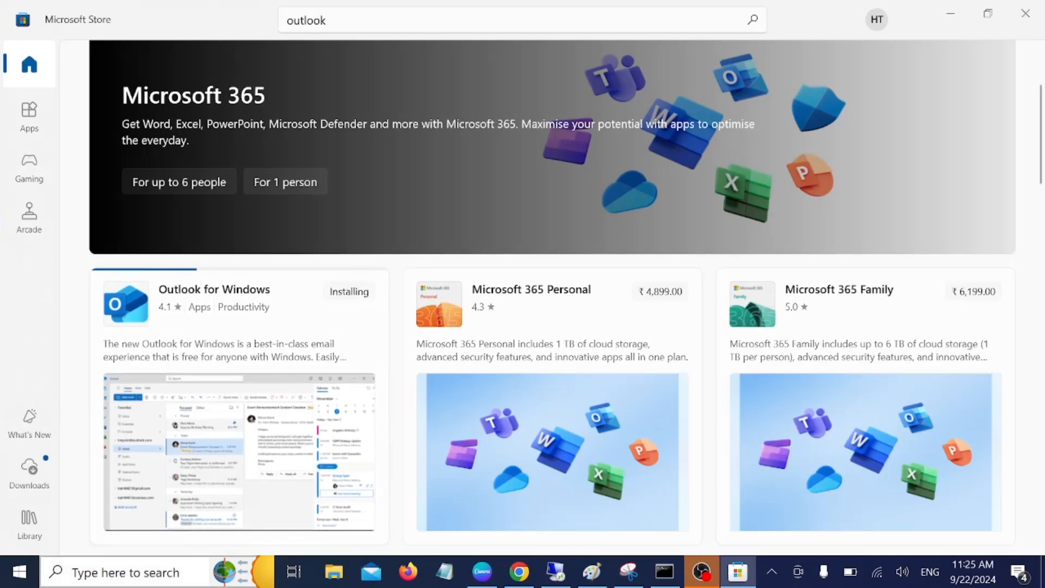
# - Switch to a new Google Chrome window
pyautogui.click(100, 573)
pyautogui.write('goo')
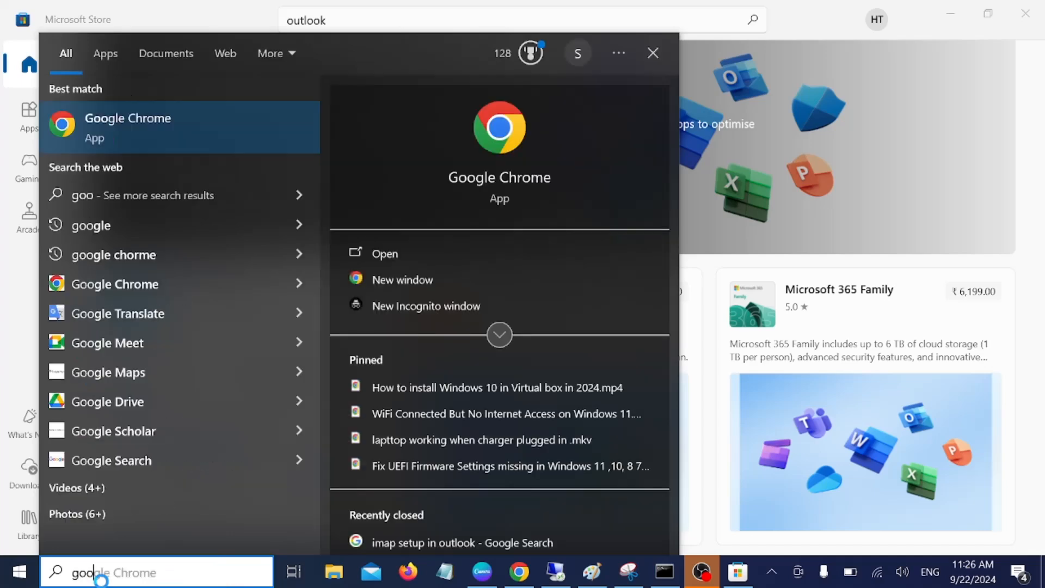
pyautogui.press('Return')
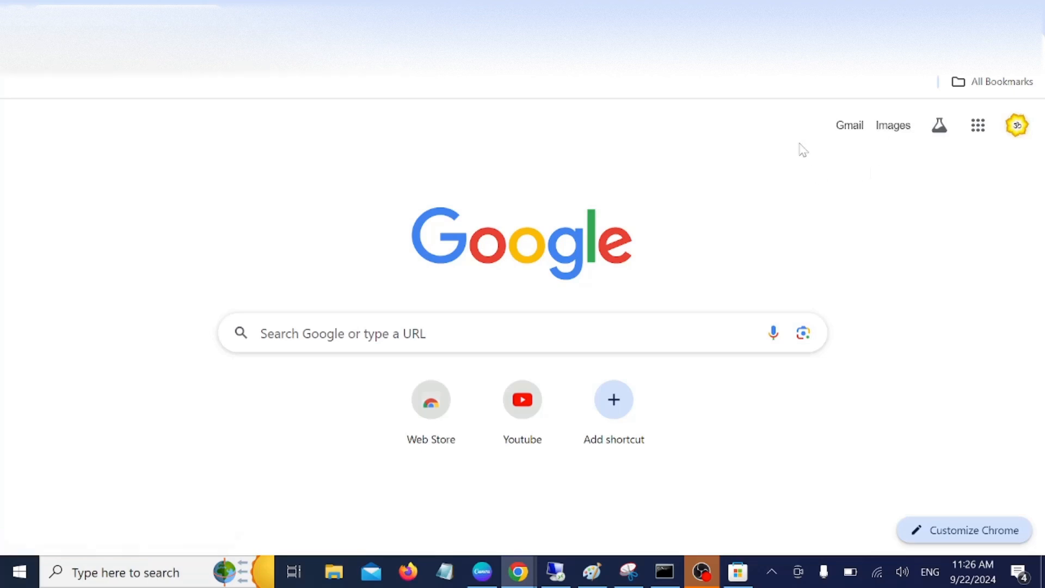
# - Open the Google Account's Security page and look through the recent security activity
pyautogui.click(978, 131)
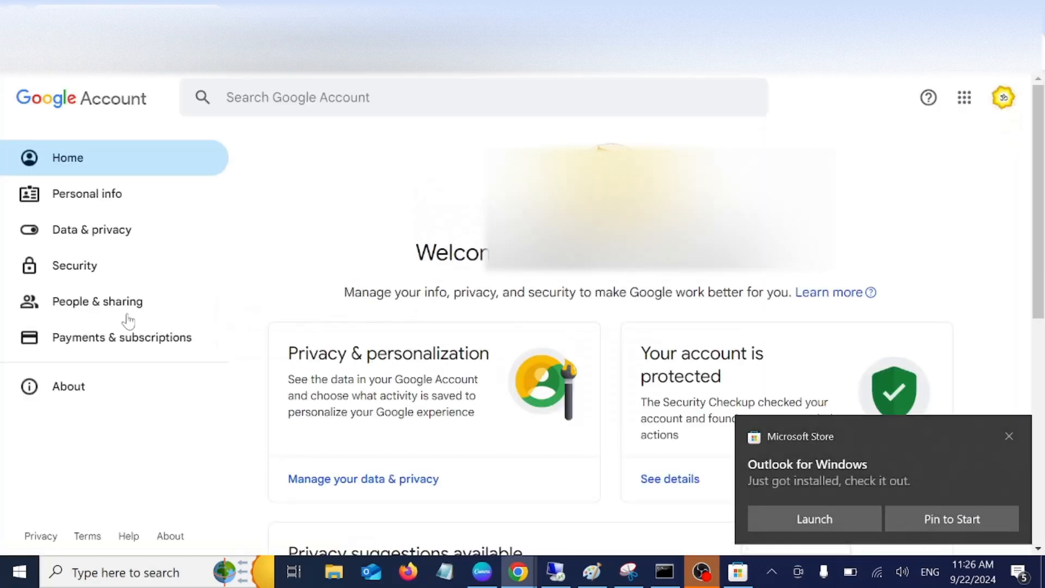
pyautogui.click(75, 265)
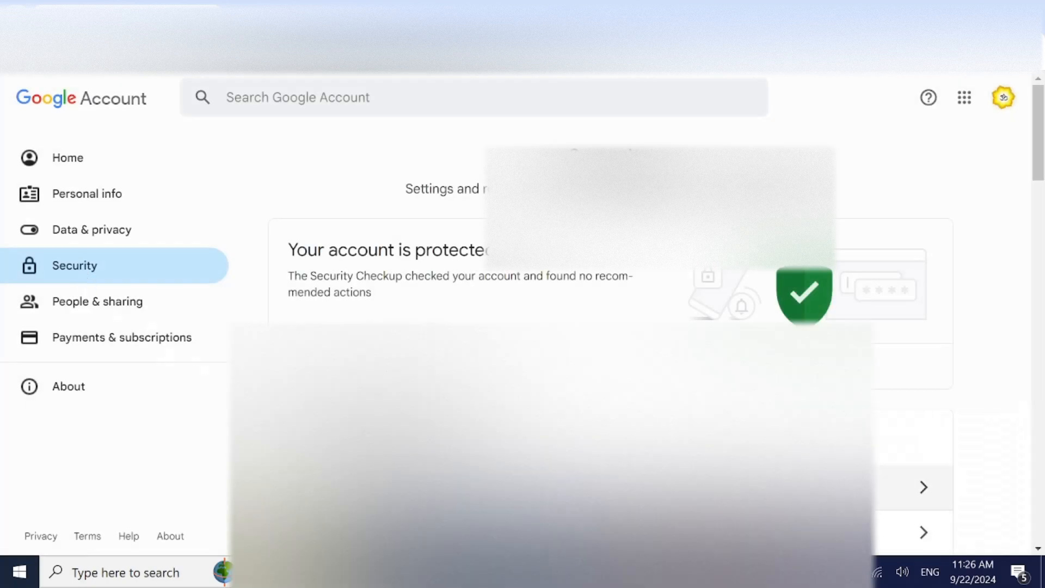
pyautogui.scroll(-1, 610, 326)
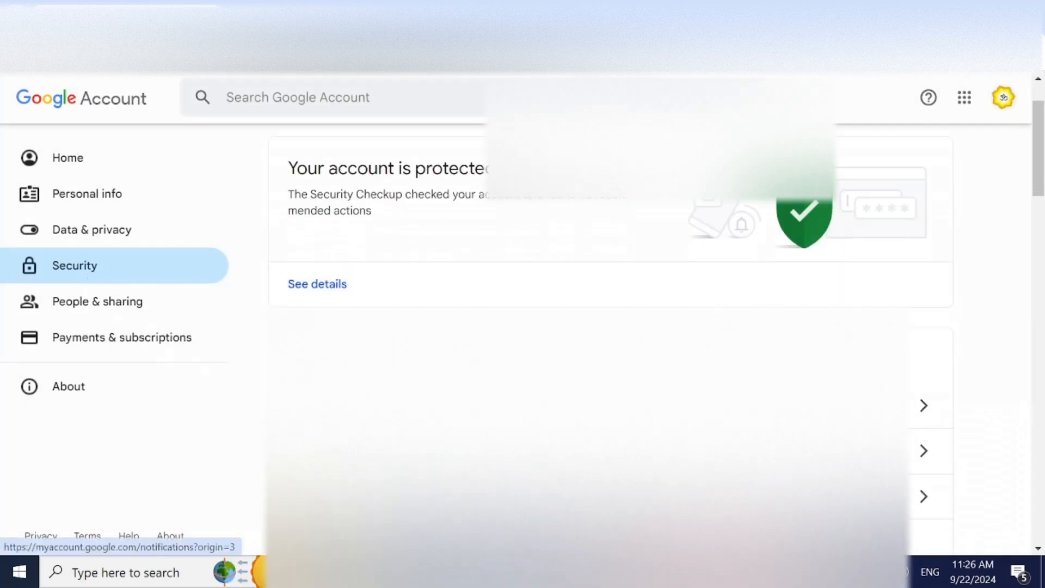
pyautogui.scroll(-4, 609, 326)
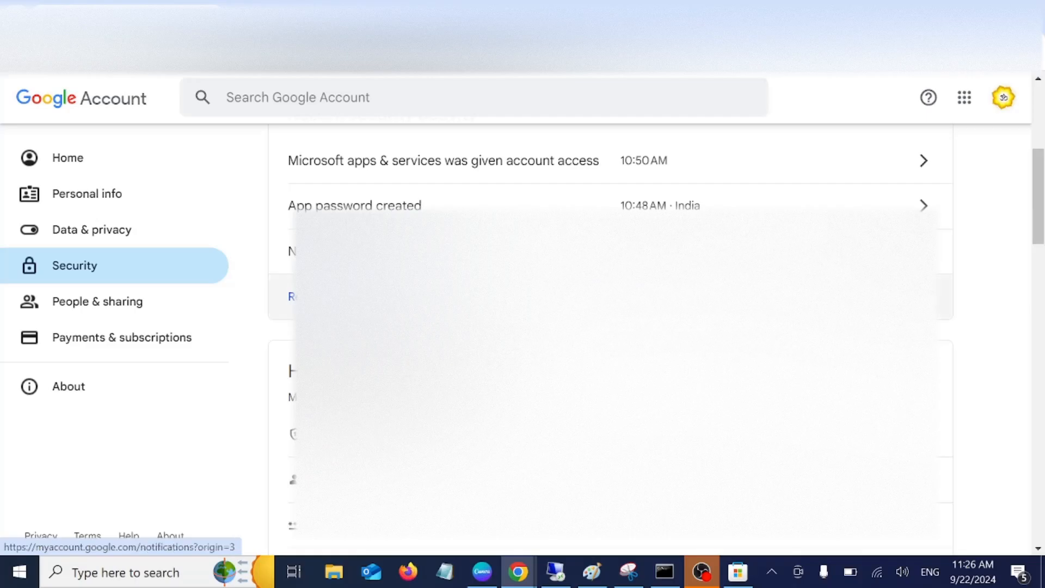
# - Go to Gmail and open the Forwarding and POP/IMAP section of its full settings
pyautogui.click(964, 101)
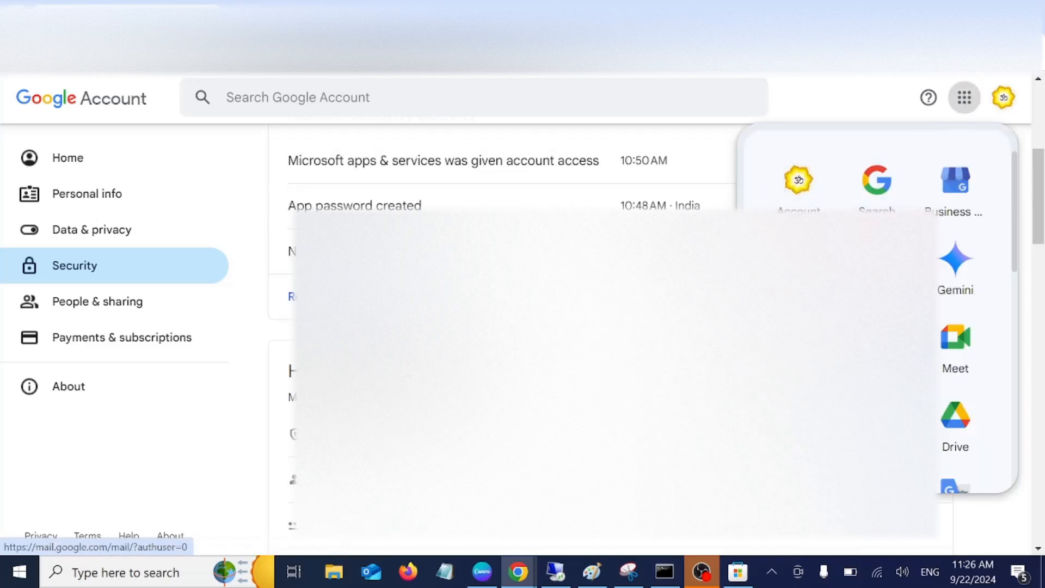
pyautogui.click(877, 340)
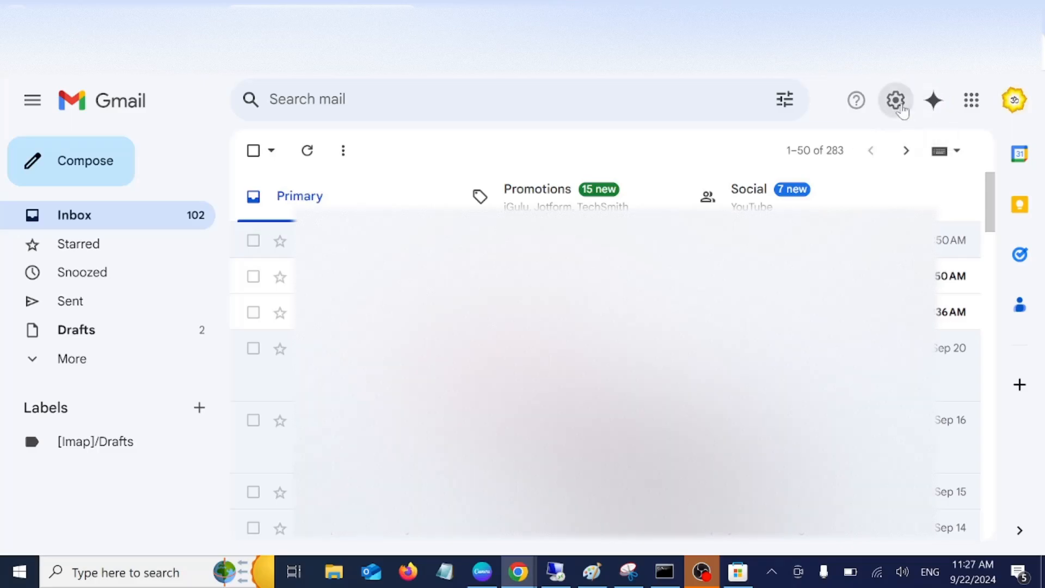
pyautogui.click(895, 100)
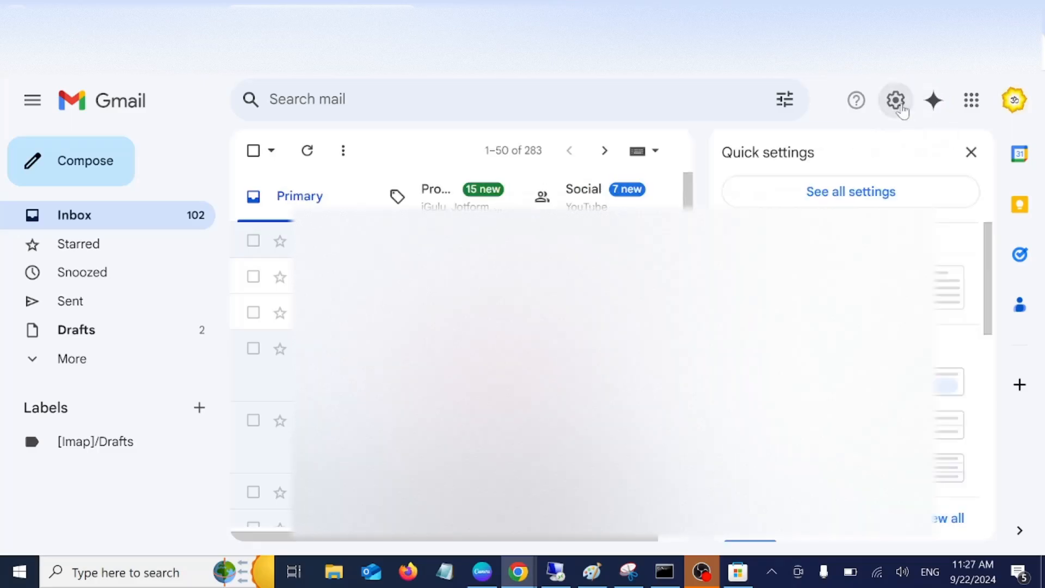
pyautogui.click(851, 198)
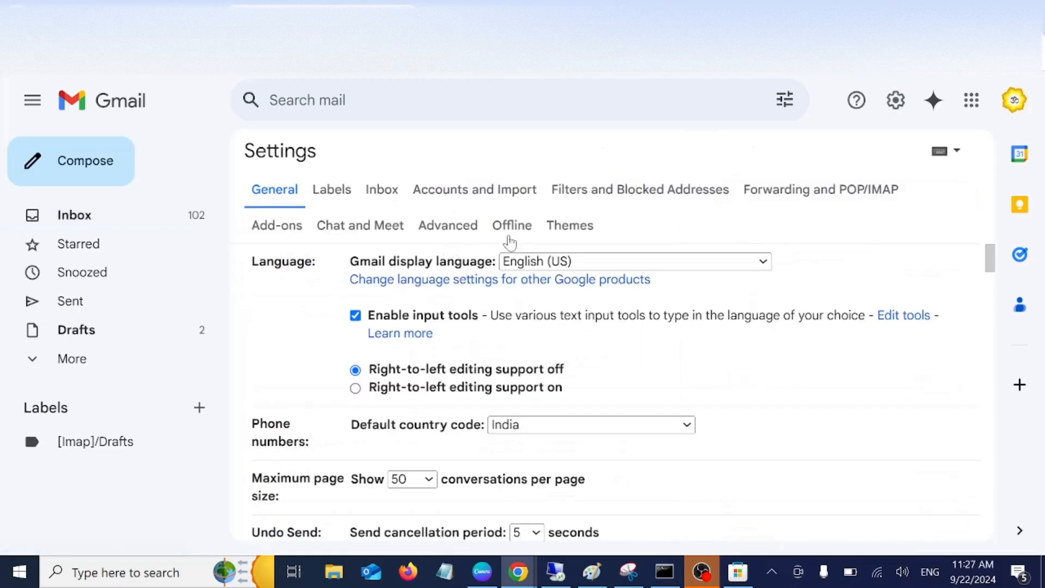
pyautogui.click(807, 199)
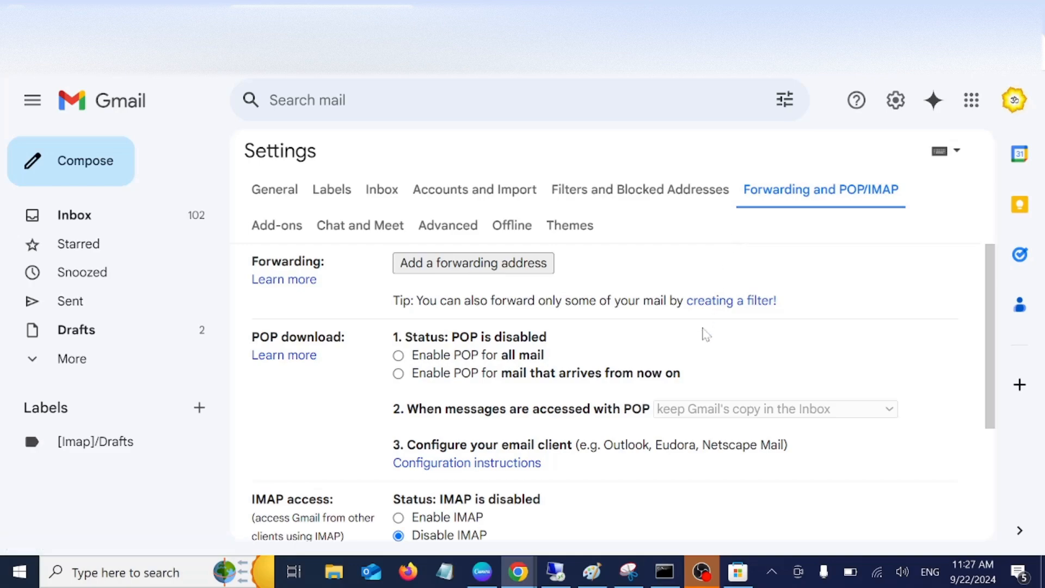
# - Select Enable IMAP under IMAP access and review the related message deletion and folder size options
pyautogui.scroll(-3, 775, 334)
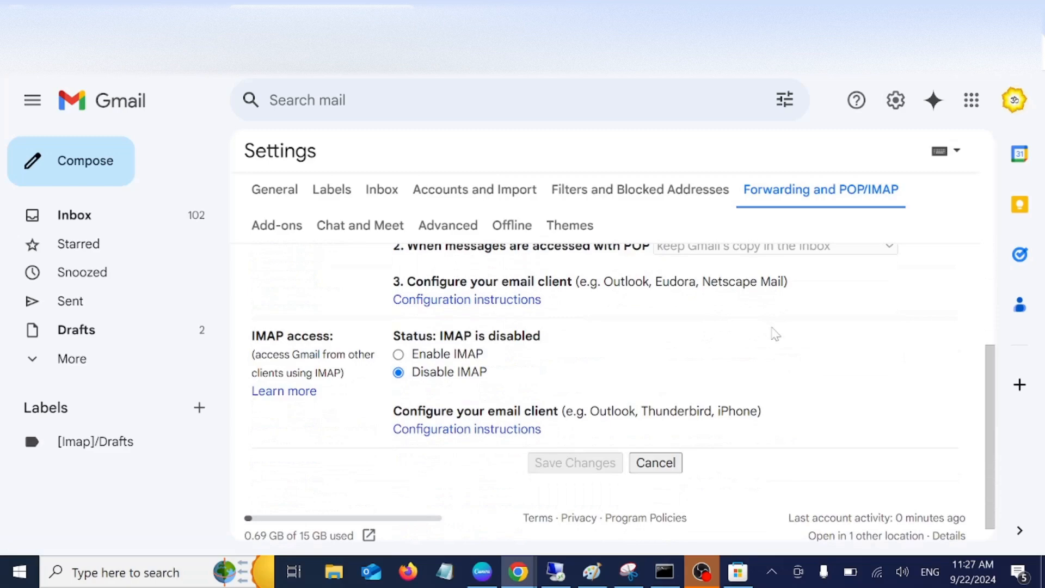
pyautogui.click(399, 356)
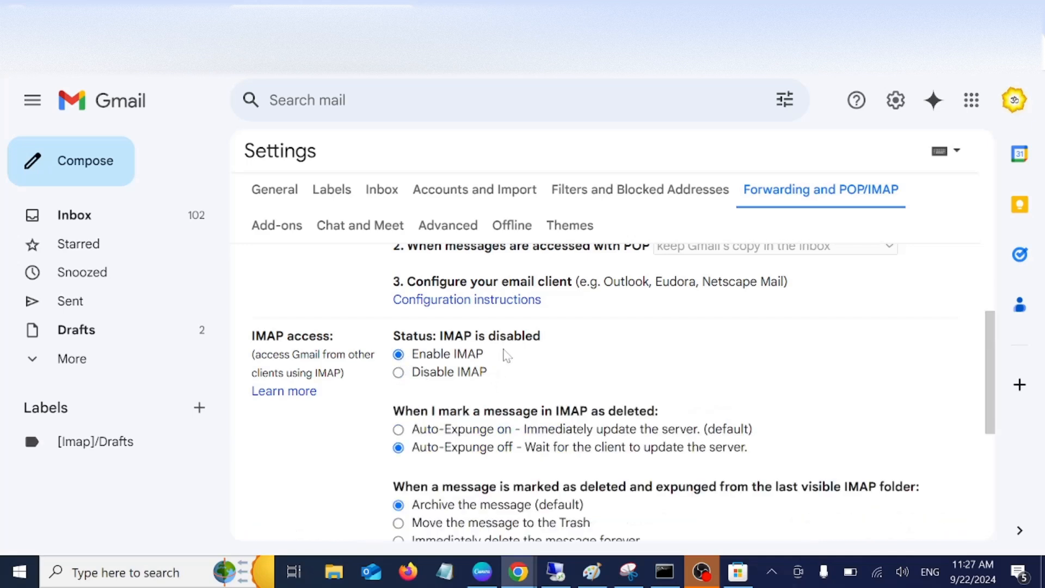
pyautogui.scroll(3, 506, 355)
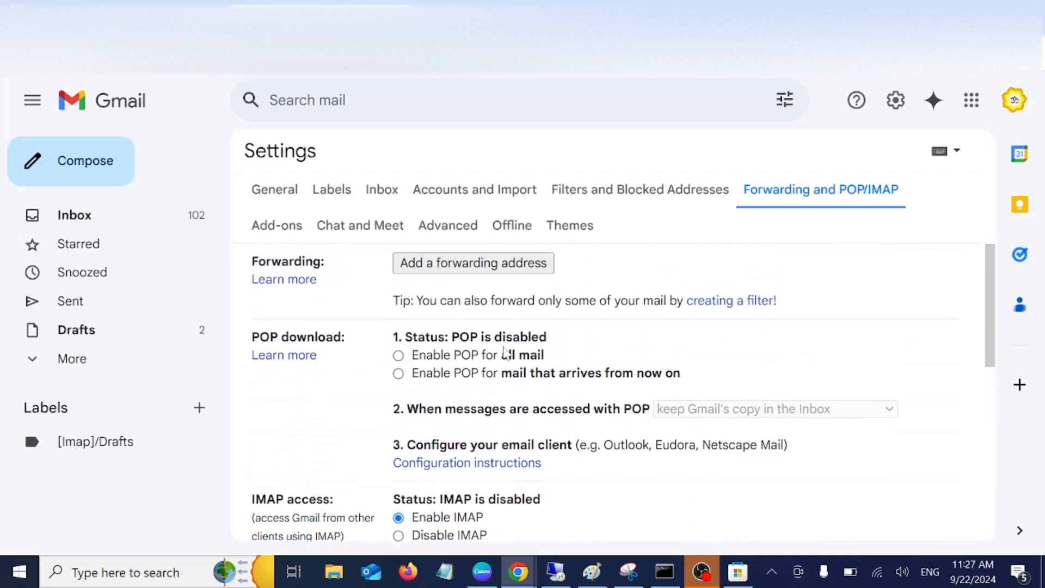
pyautogui.scroll(-4, 505, 354)
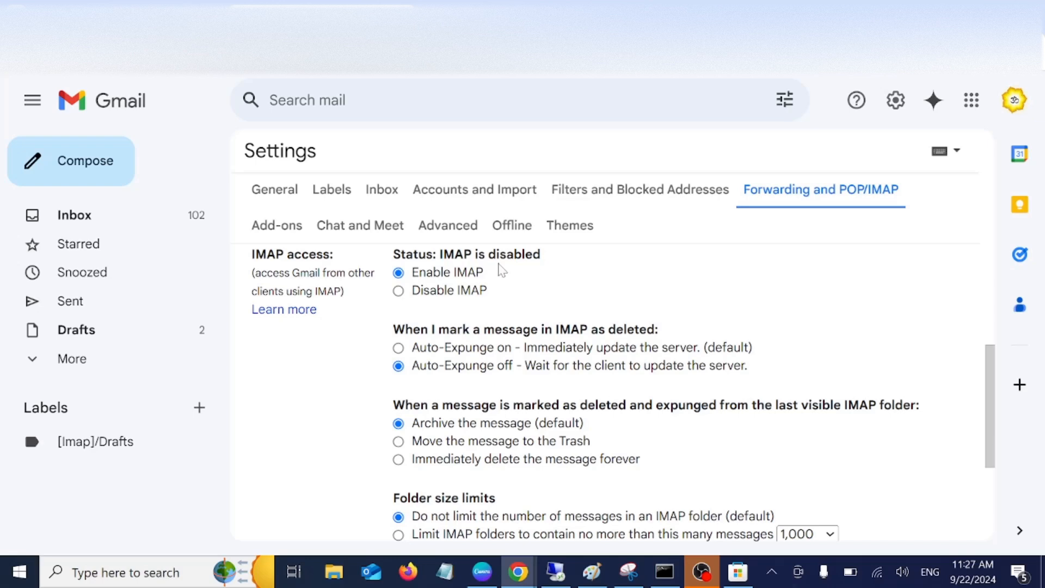
pyautogui.scroll(-1, 452, 292)
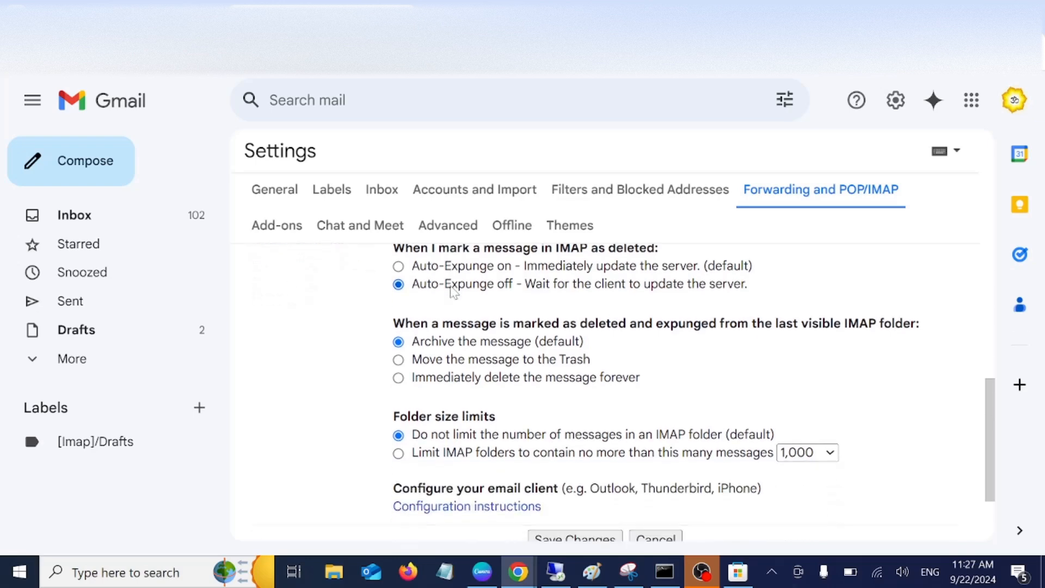
pyautogui.scroll(-2, 452, 292)
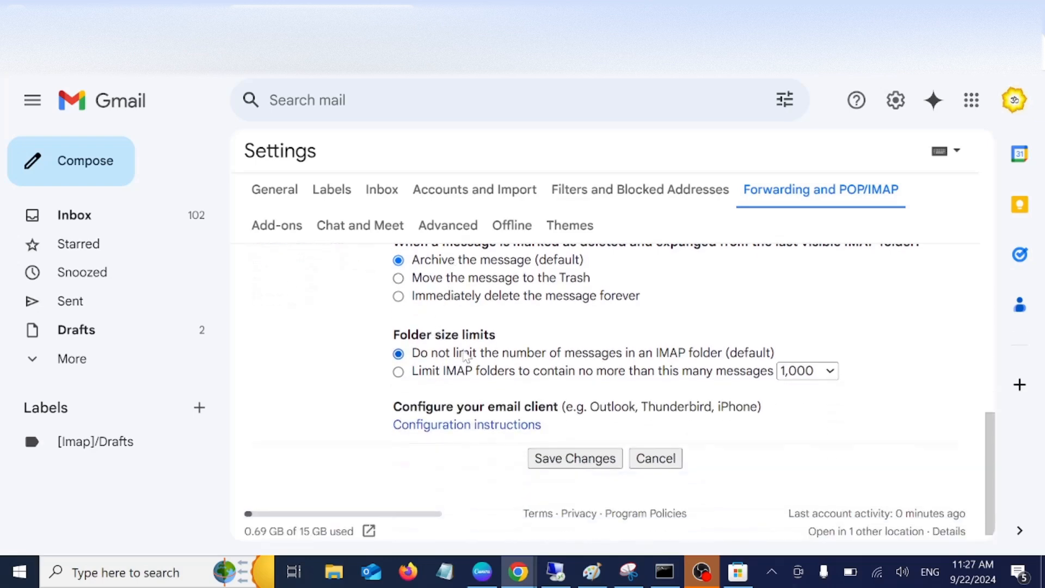
pyautogui.scroll(1, 467, 354)
pyautogui.scroll(-1, 469, 389)
# - Save the IMAP changes, continue through Google's identity verification, and close the browser window
pyautogui.click(577, 459)
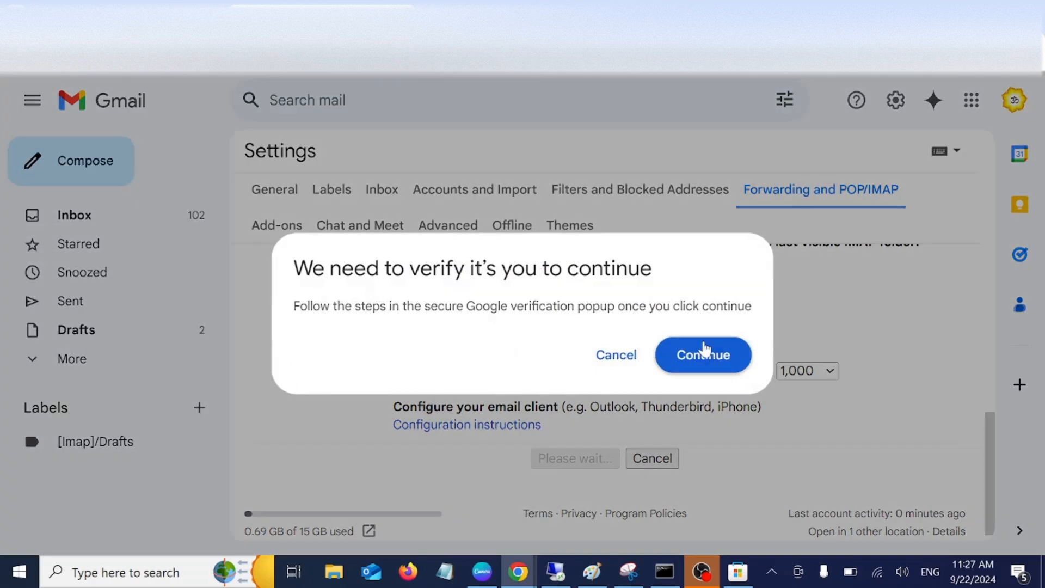
pyautogui.click(706, 351)
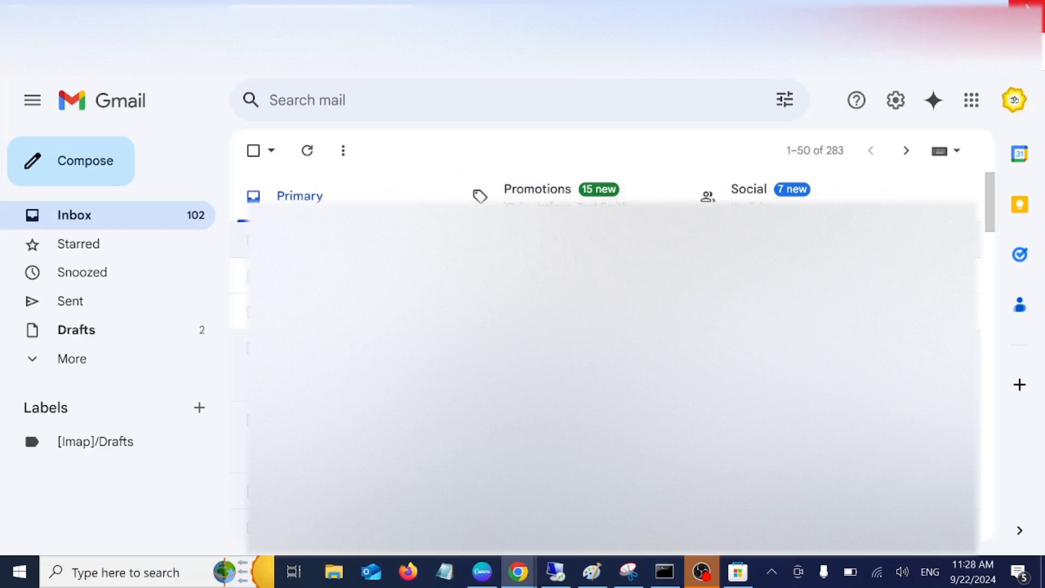
pyautogui.click(1026, 7)
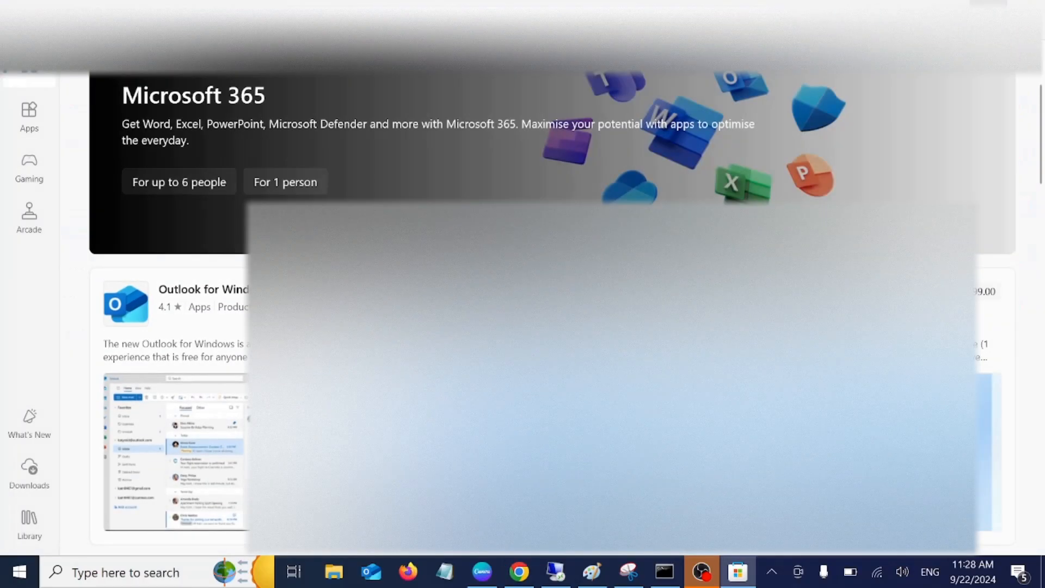
# - Close the Microsoft Store and unpin Outlook (new) from Start
pyautogui.click(1027, 7)
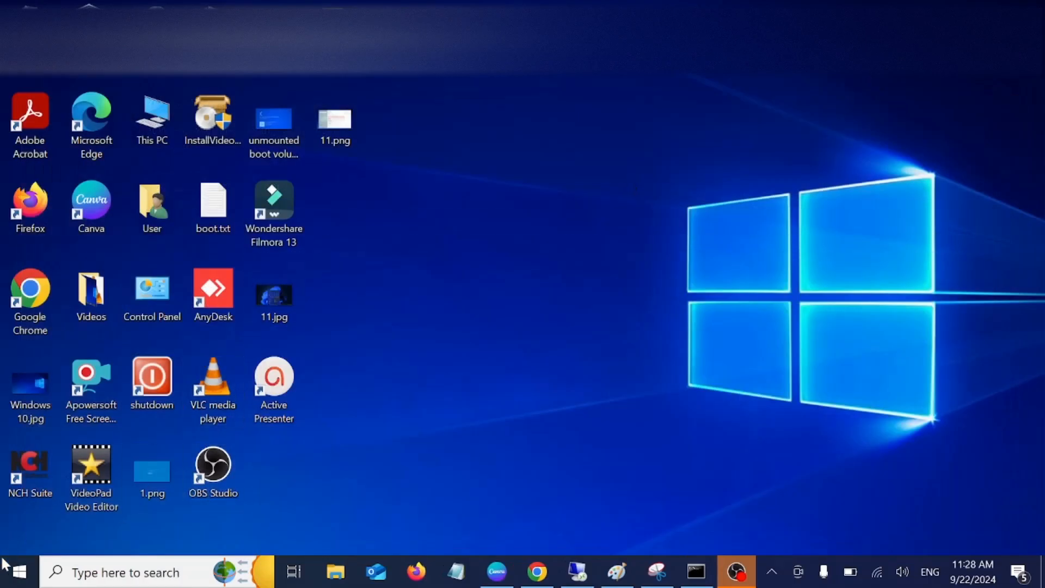
pyautogui.click(20, 571)
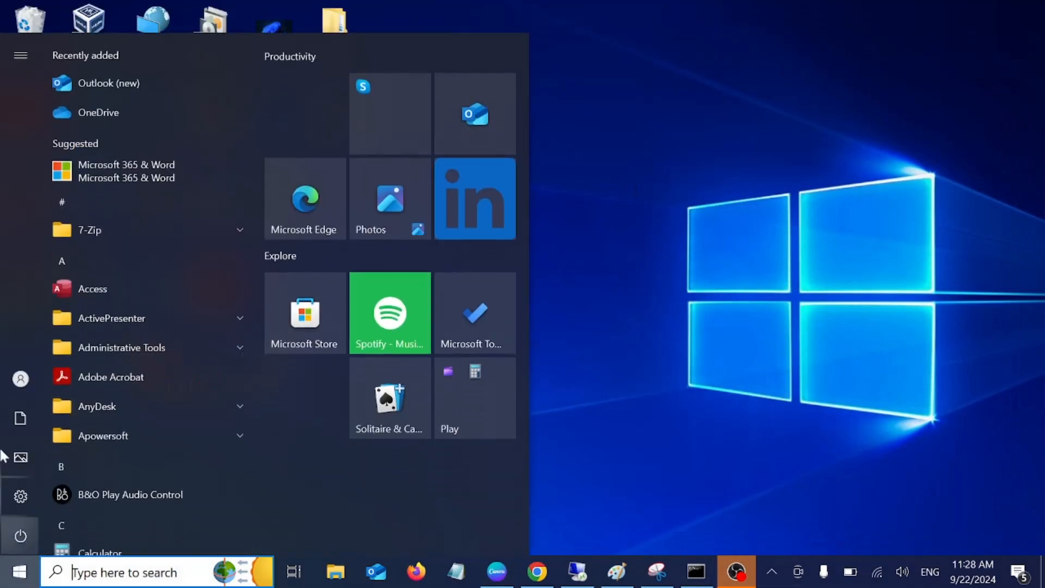
pyautogui.rightClick(123, 87)
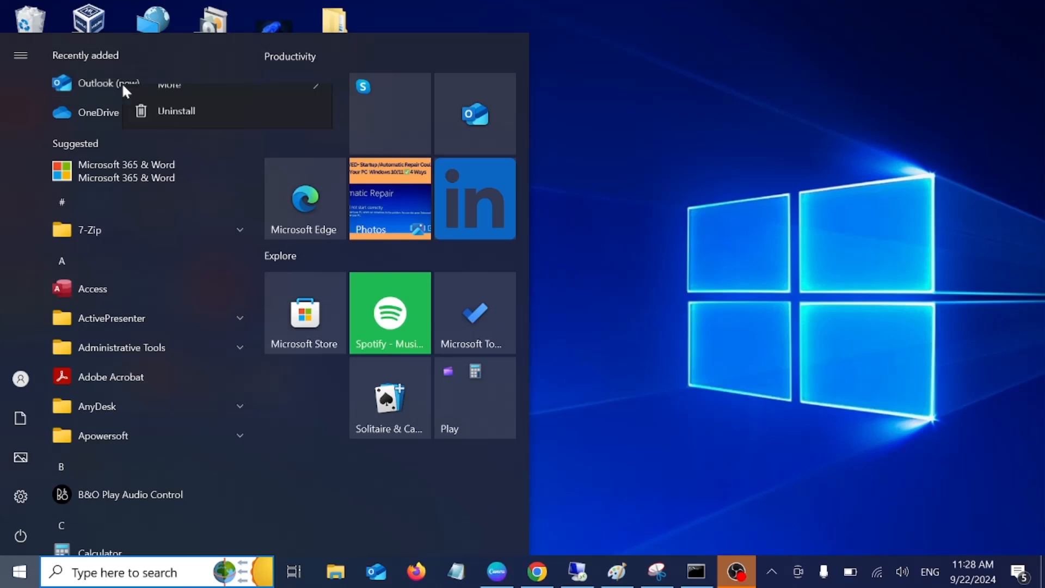
pyautogui.click(185, 109)
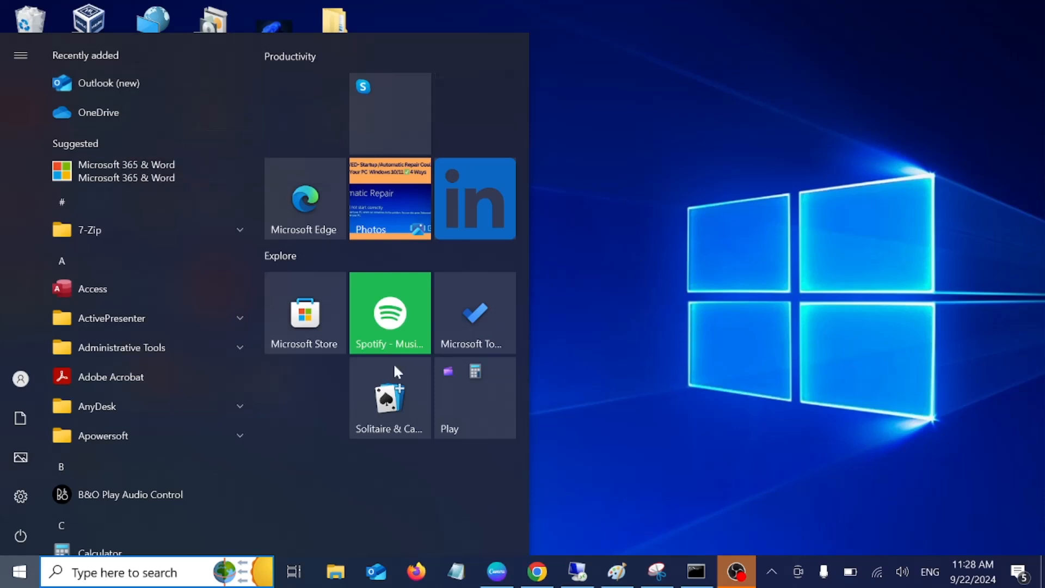
# - Launch Outlook (new) in a maximized window, continue with the Gmail account and agree to sync it with the Microsoft Cloud
pyautogui.click(112, 80)
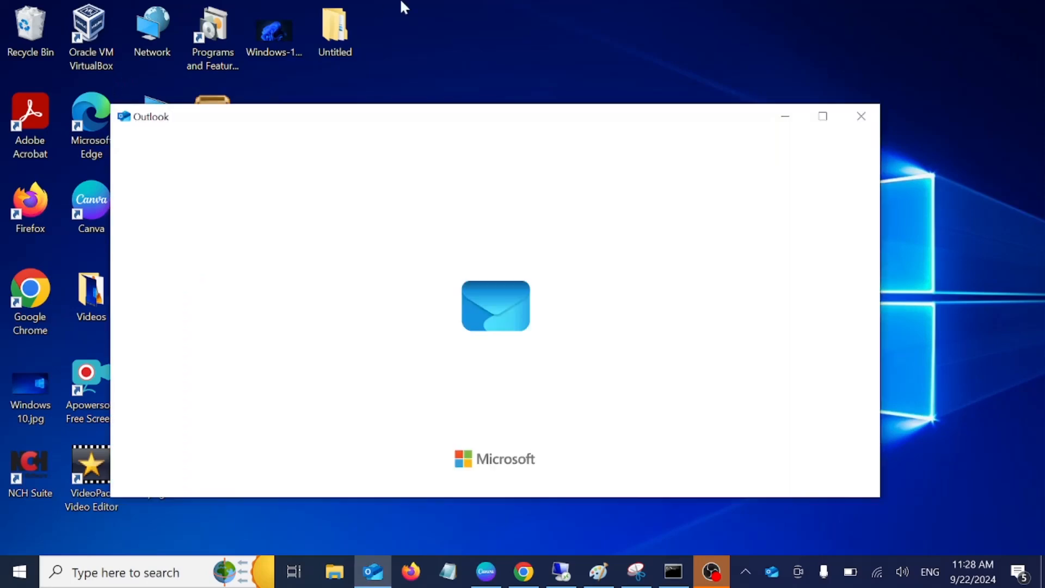
pyautogui.click(822, 116)
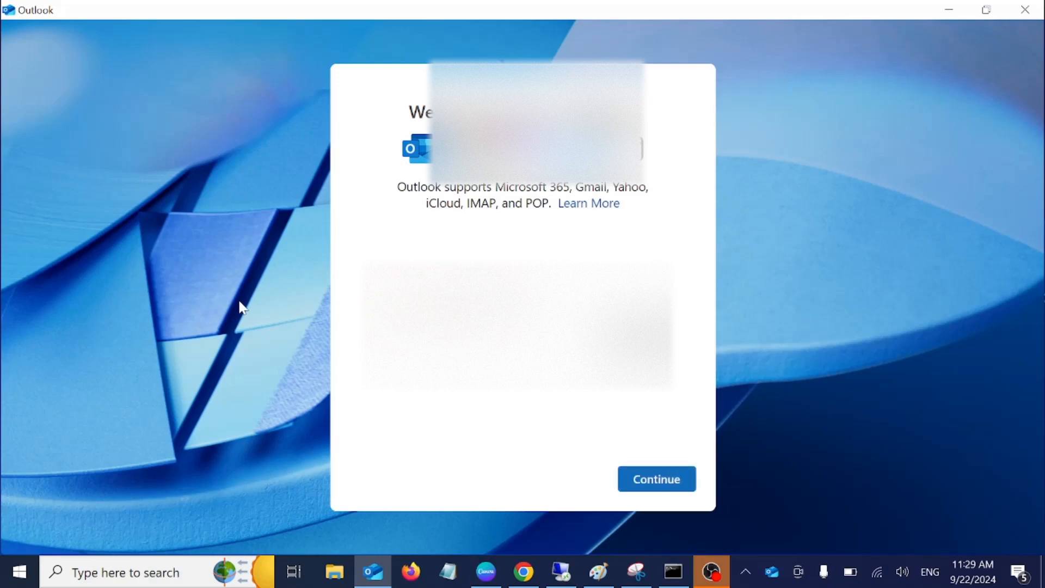
pyautogui.click(656, 485)
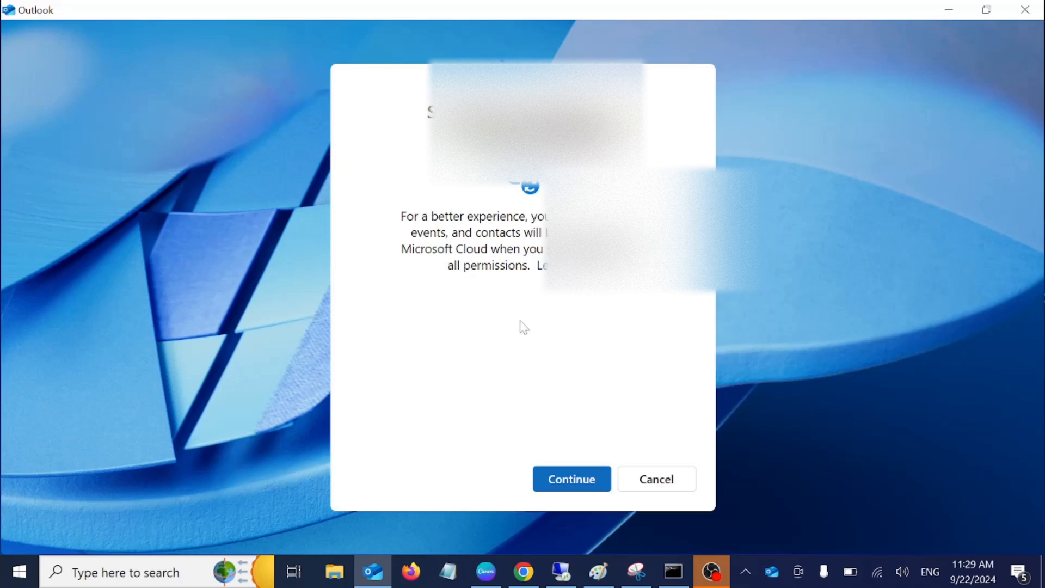
pyautogui.click(566, 480)
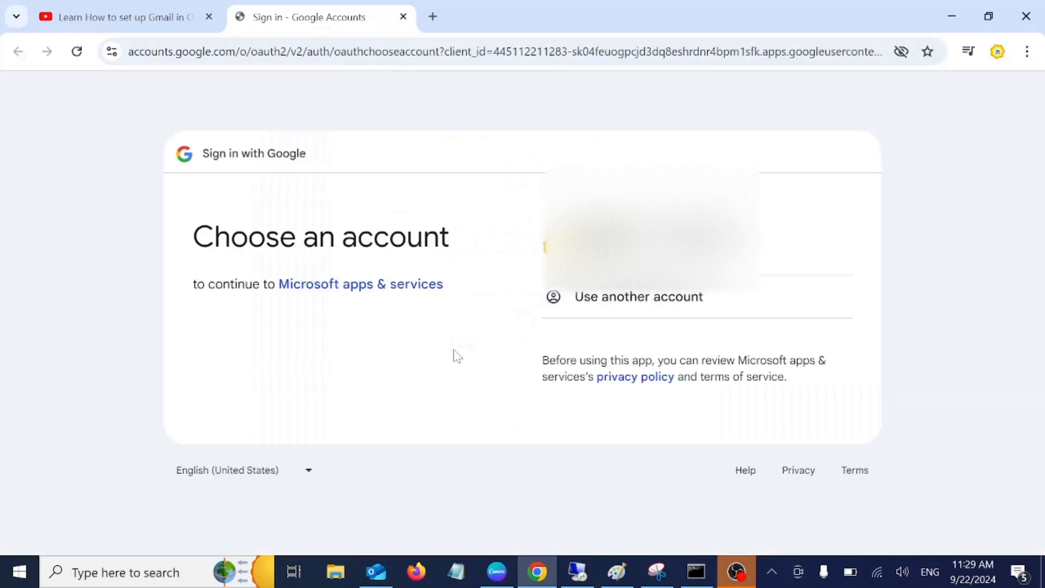
# - Sign in with the Google account, grant Microsoft apps & services all listed permissions and return to Outlook
pyautogui.click(664, 248)
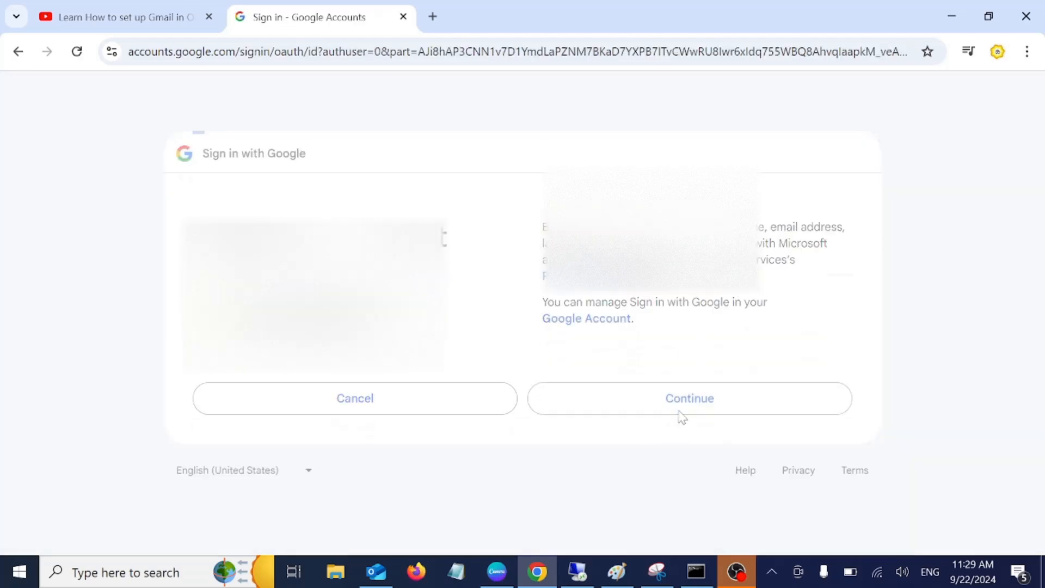
pyautogui.click(680, 412)
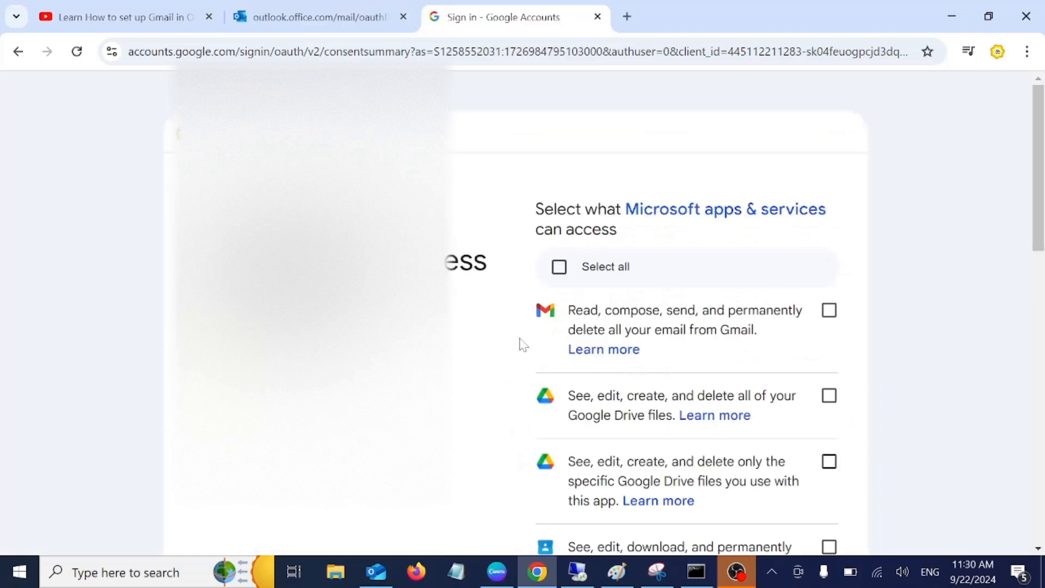
pyautogui.click(559, 266)
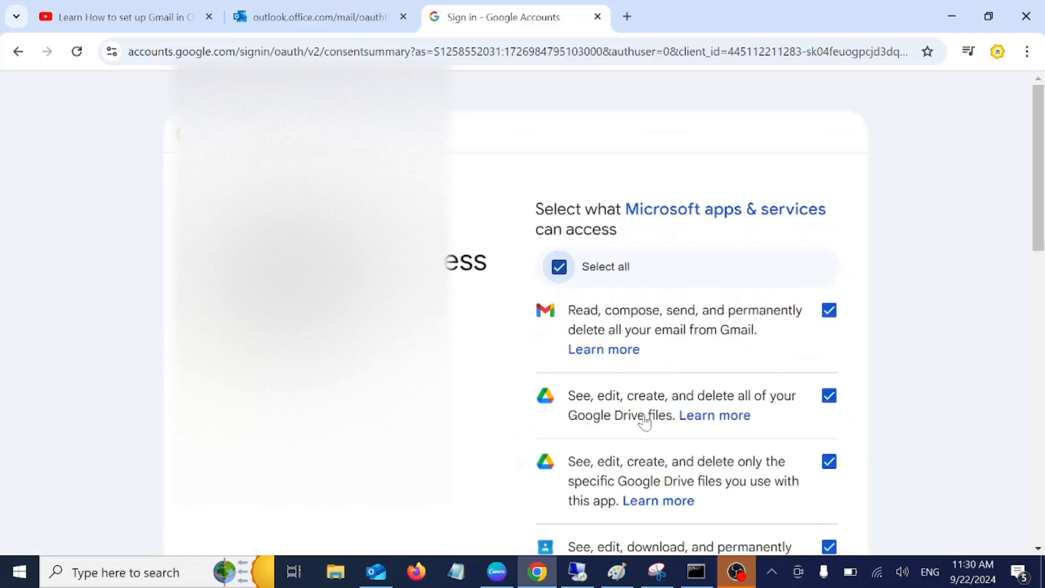
pyautogui.scroll(-10, 593, 380)
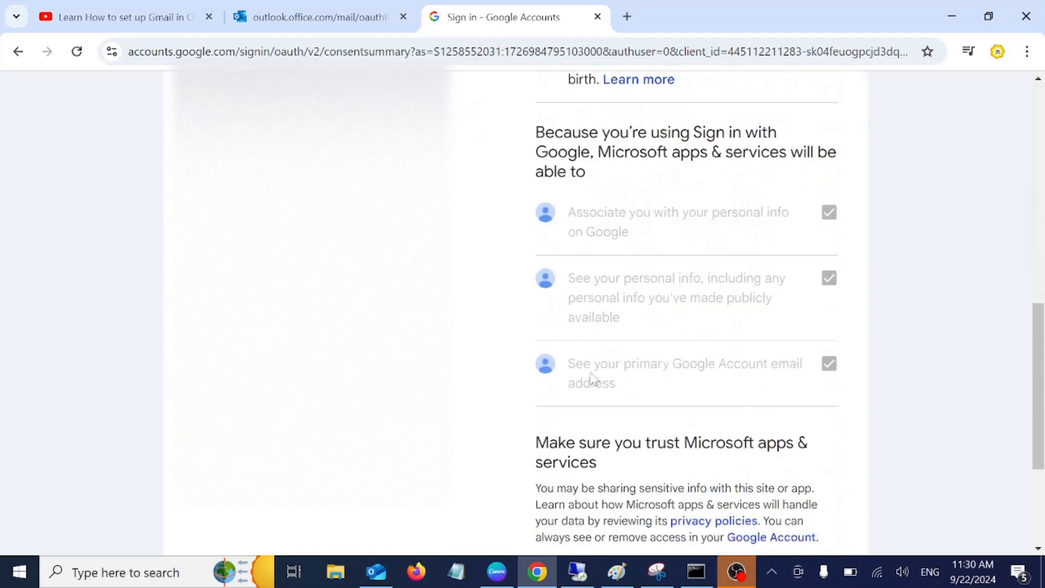
pyautogui.scroll(-4, 591, 378)
pyautogui.click(637, 415)
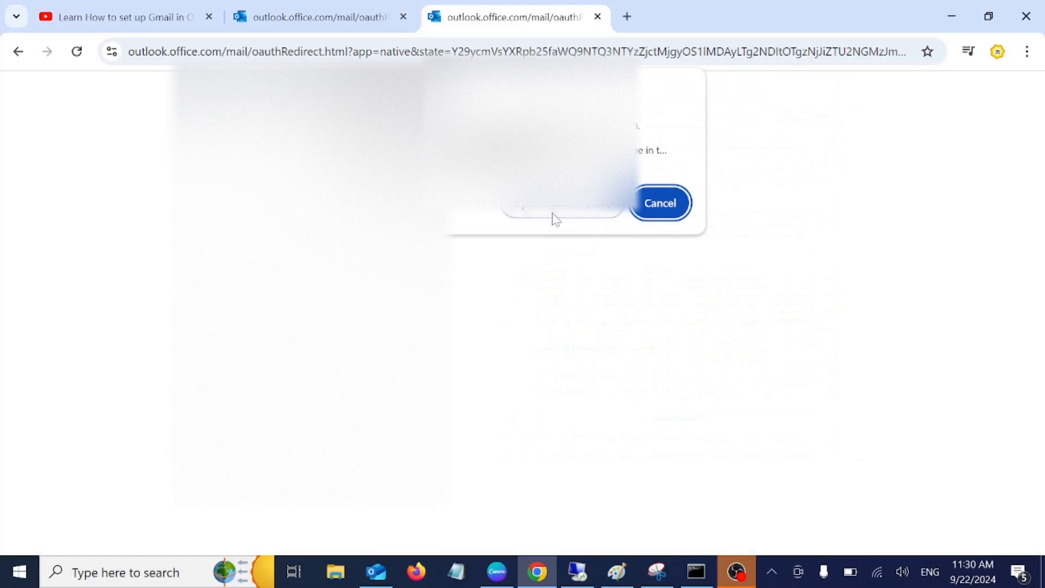
pyautogui.click(555, 215)
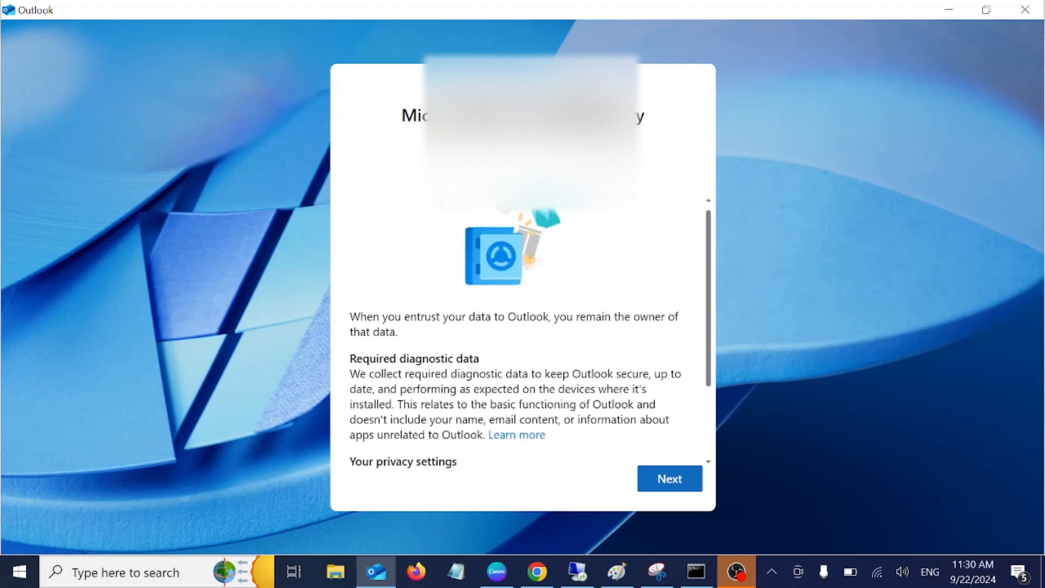
# - Complete Outlook's first-run privacy setup, declining to send optional data and skipping the Windows language, time and theme settings
pyautogui.click(670, 479)
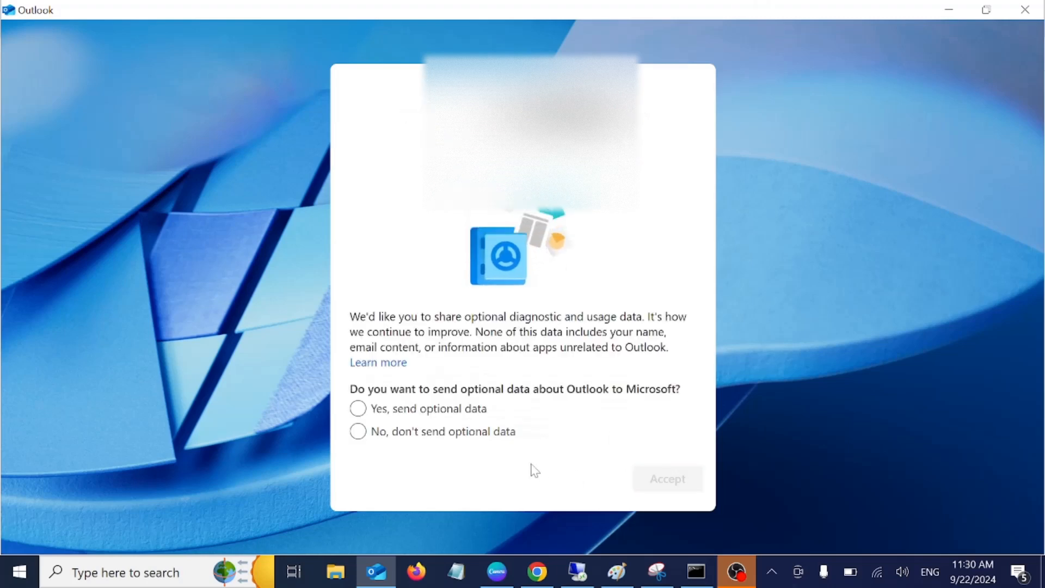
pyautogui.click(388, 438)
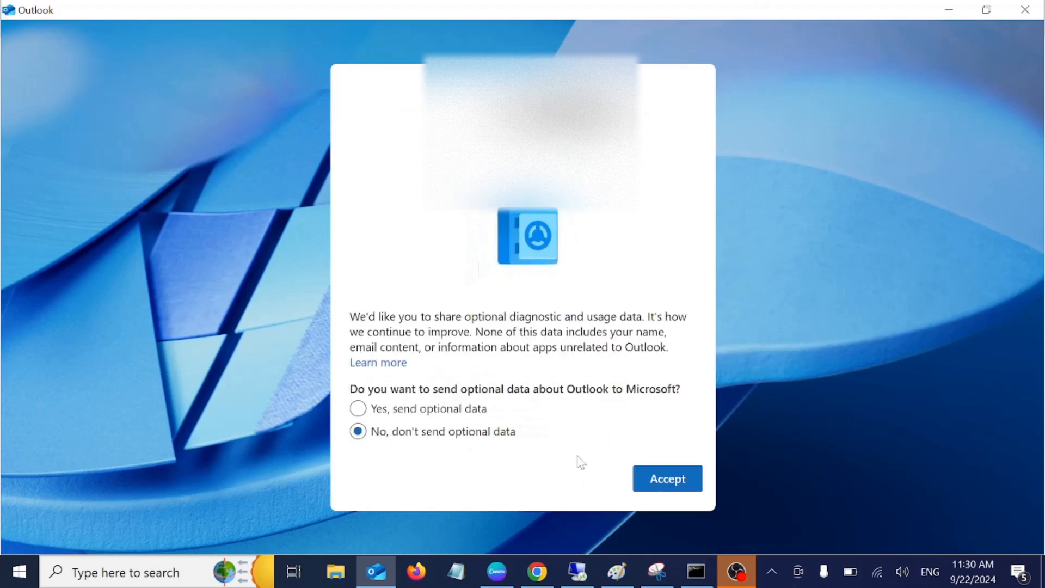
pyautogui.click(669, 482)
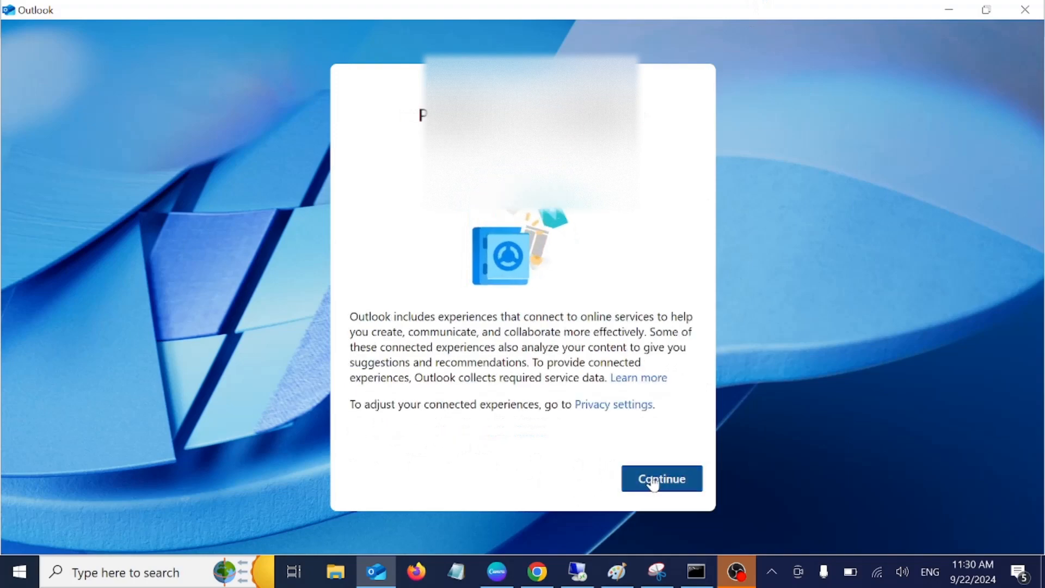
pyautogui.click(655, 483)
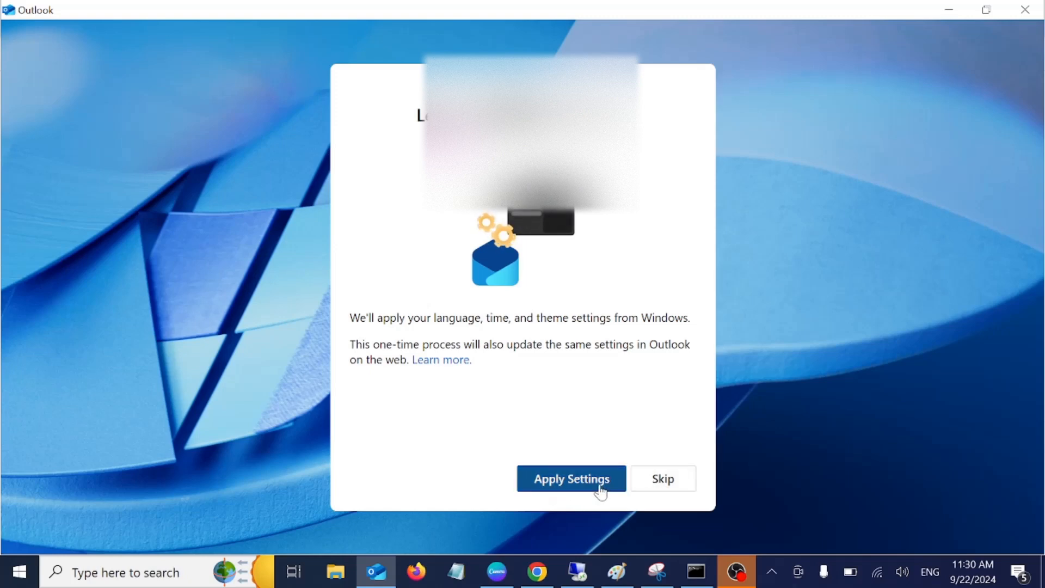
pyautogui.click(663, 481)
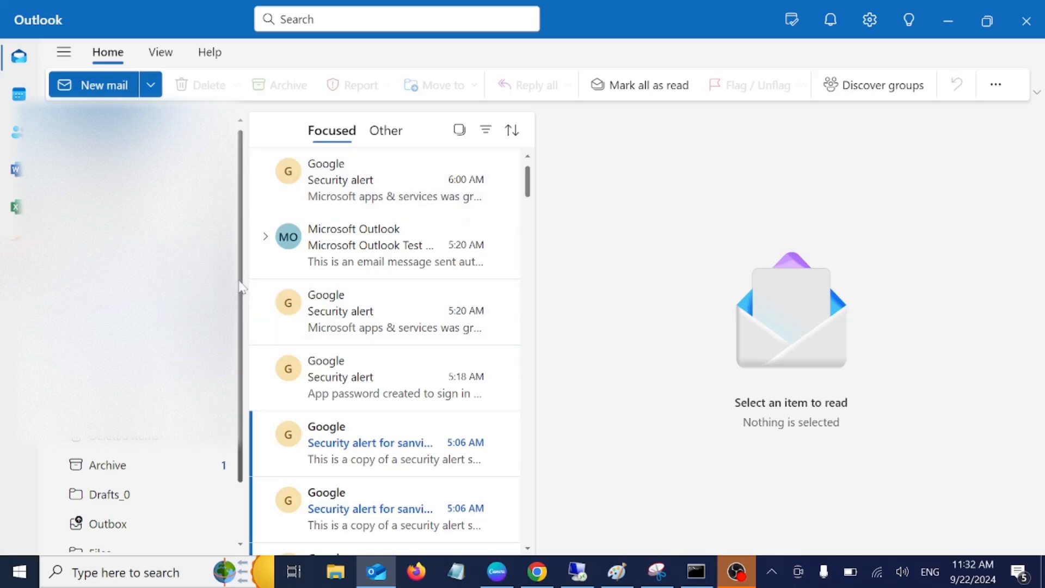
# - Open the Gmail account's management settings, remove the account from this device only, and close Outlook
pyautogui.click(216, 290)
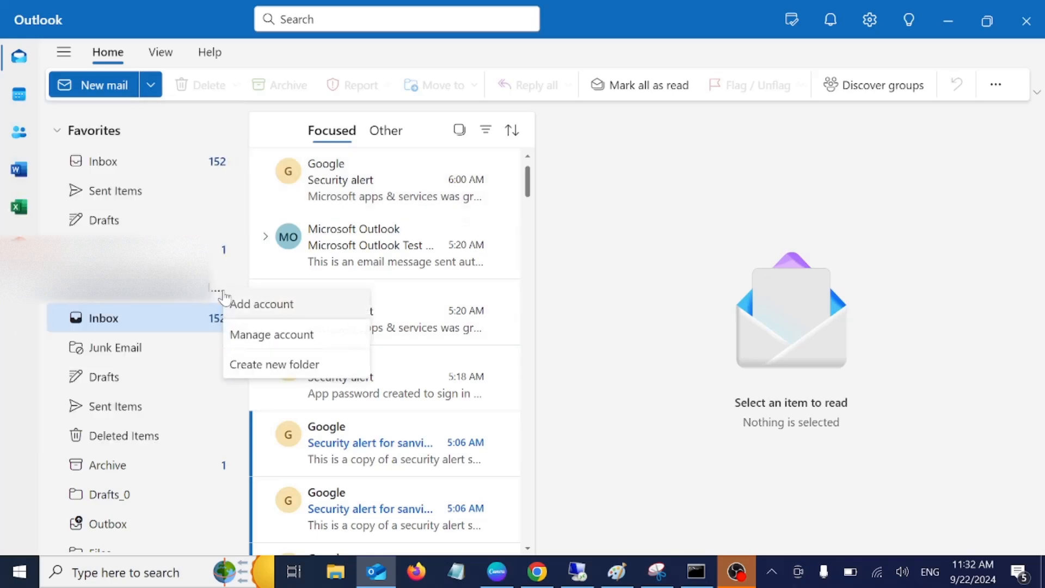
pyautogui.click(313, 337)
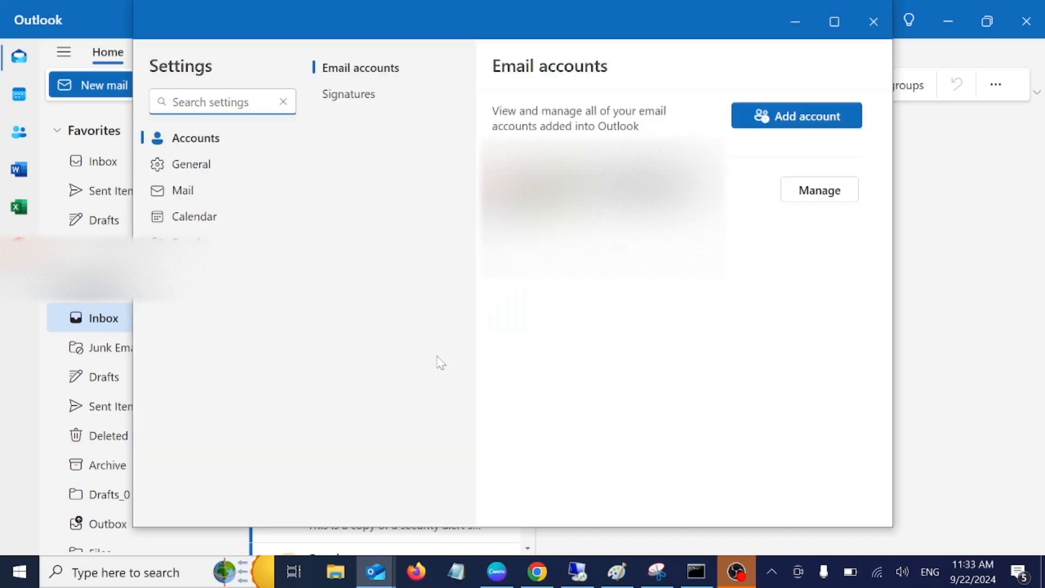
pyautogui.click(820, 199)
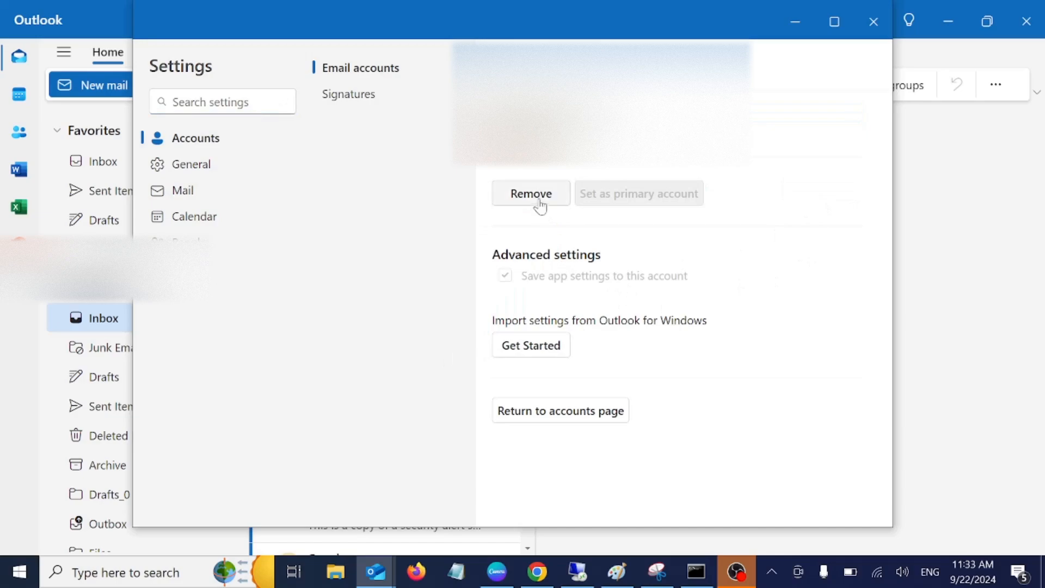
pyautogui.click(531, 195)
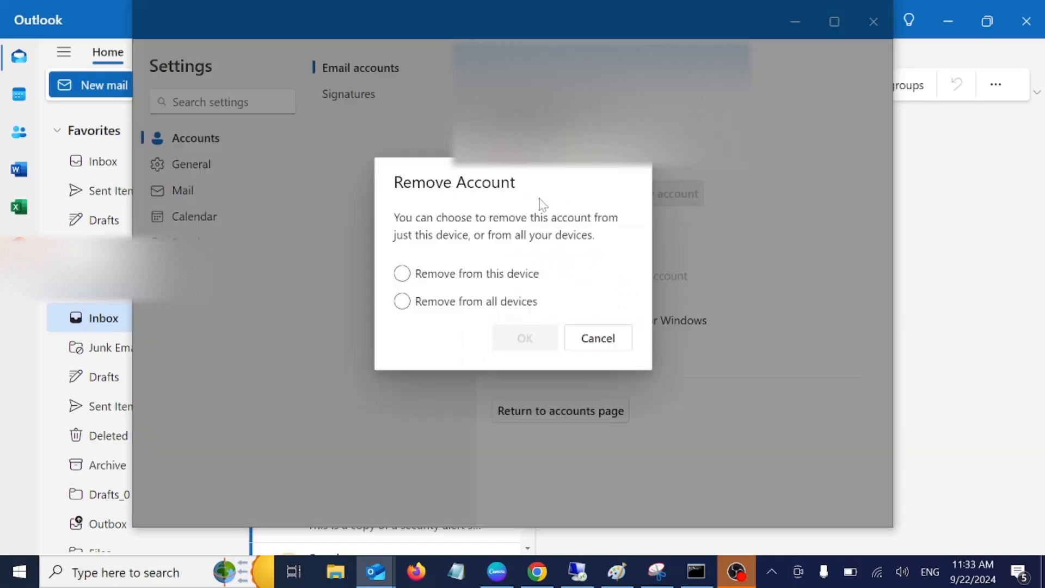
pyautogui.click(430, 276)
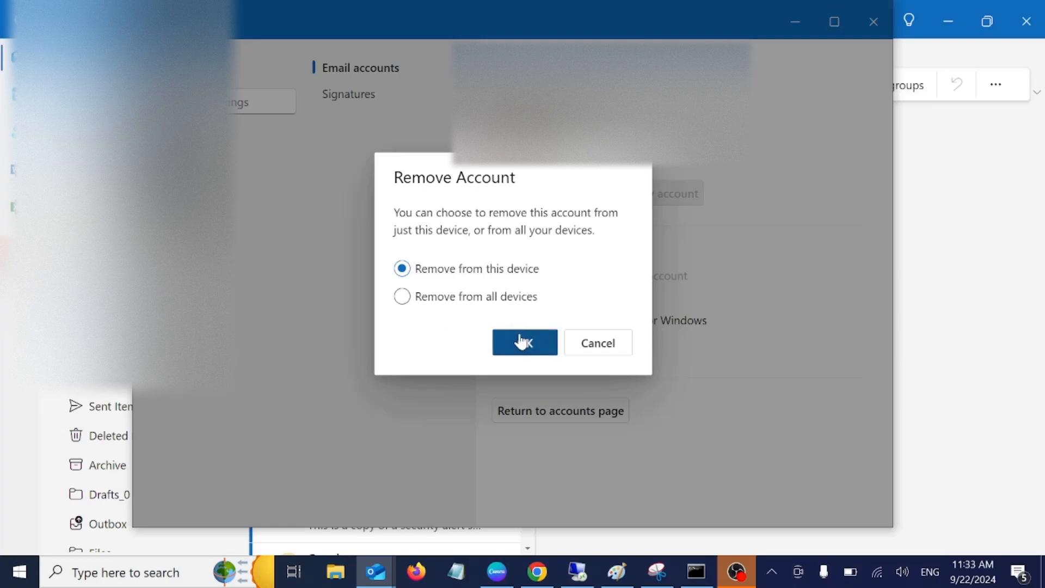
pyautogui.click(520, 341)
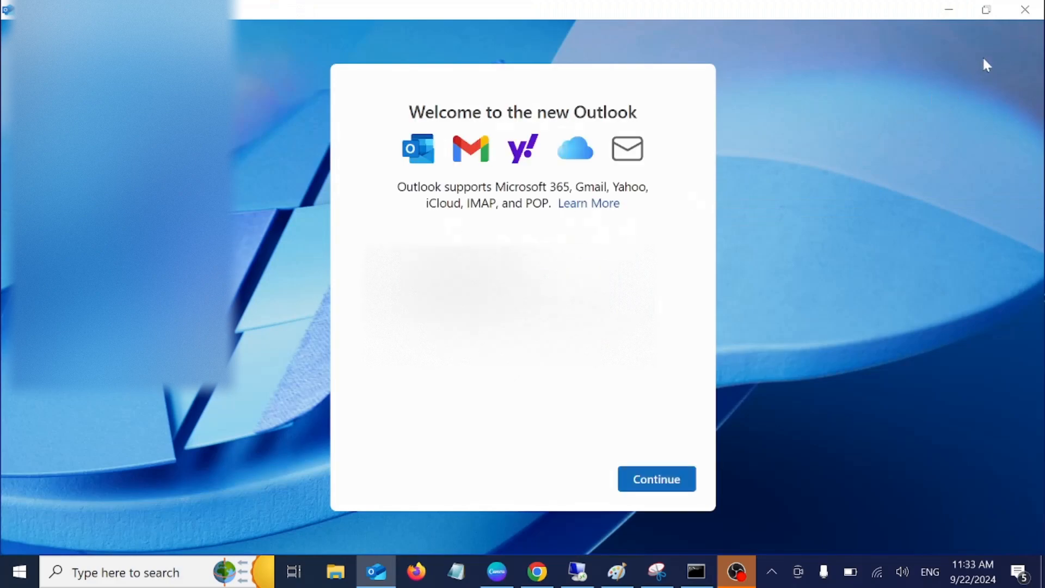
pyautogui.click(1025, 9)
pyautogui.rightClick(559, 360)
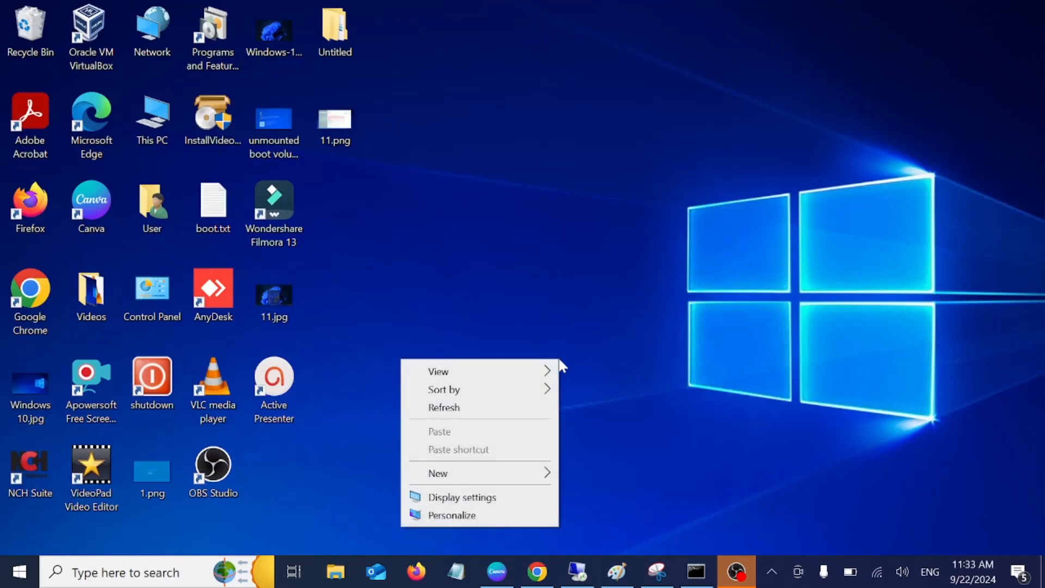
pyautogui.click(435, 403)
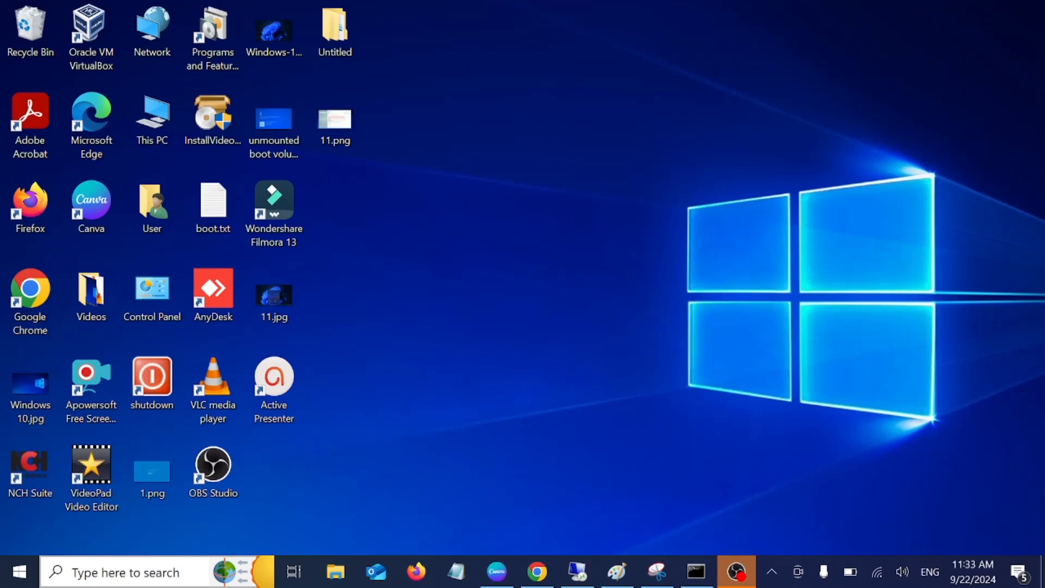
# - Search Windows for Outlook and open Outlook (classic)
pyautogui.click(121, 569)
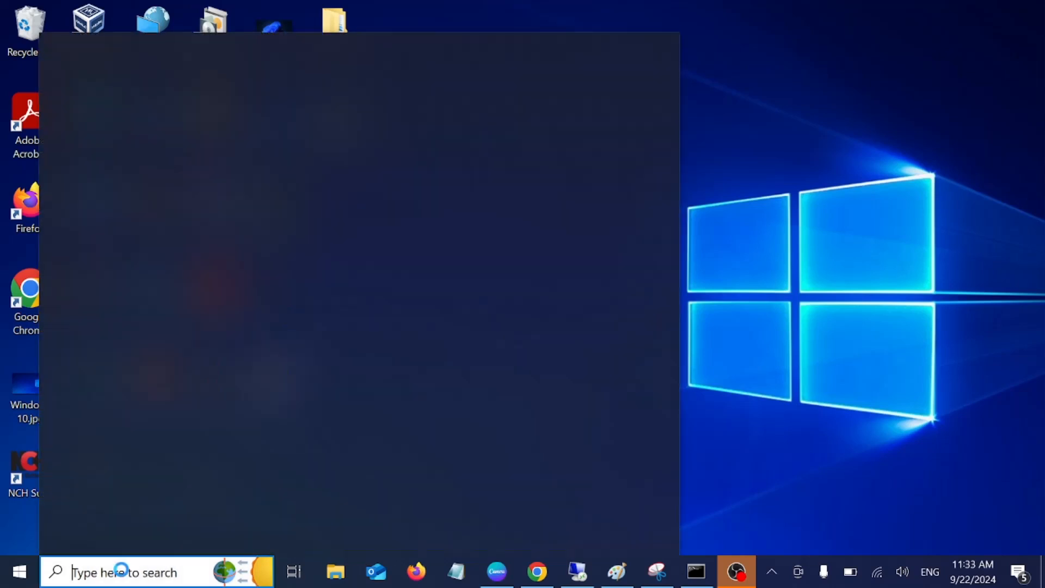
pyautogui.write('out')
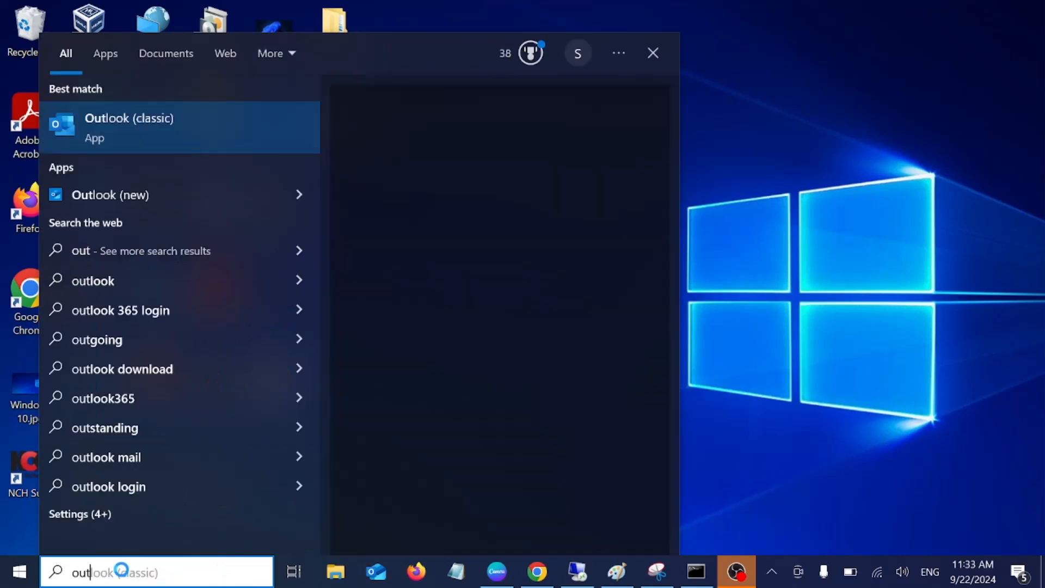
pyautogui.click(162, 118)
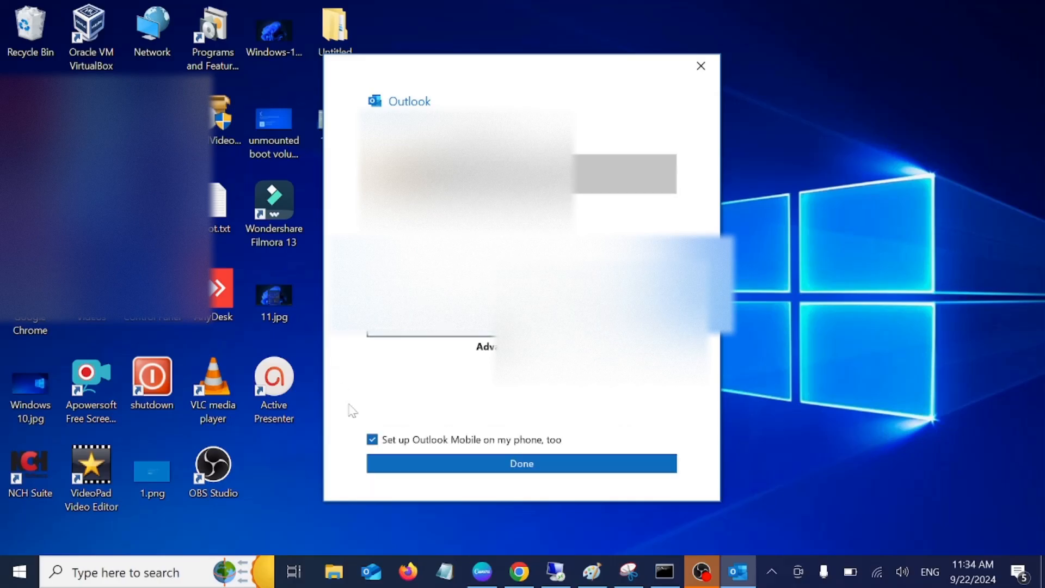
# - Finish the account setup without setting up Outlook Mobile, dismiss the Microsoft 365 trial offer and minimize Outlook
pyautogui.click(373, 440)
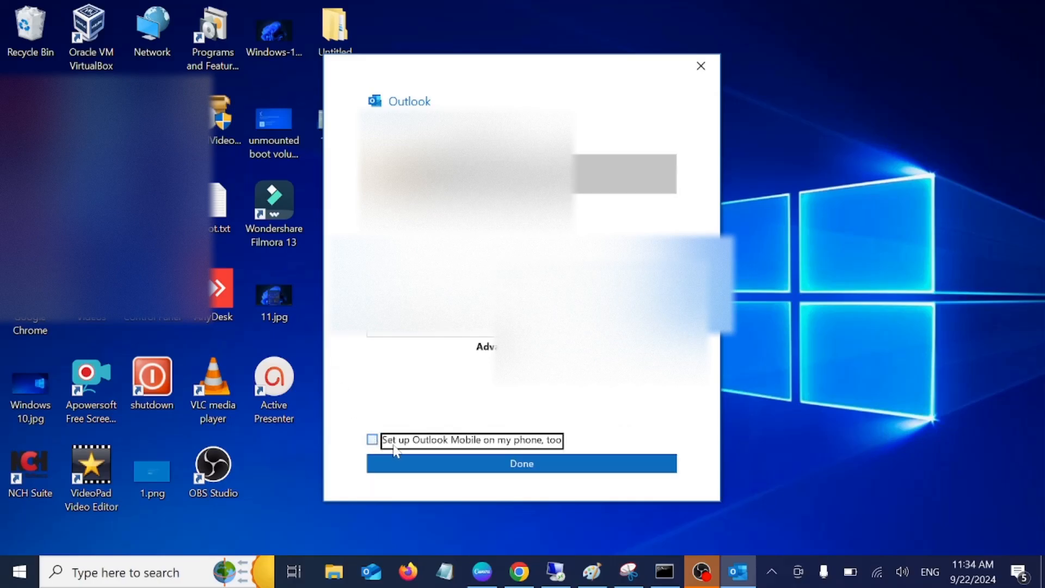
pyautogui.click(503, 466)
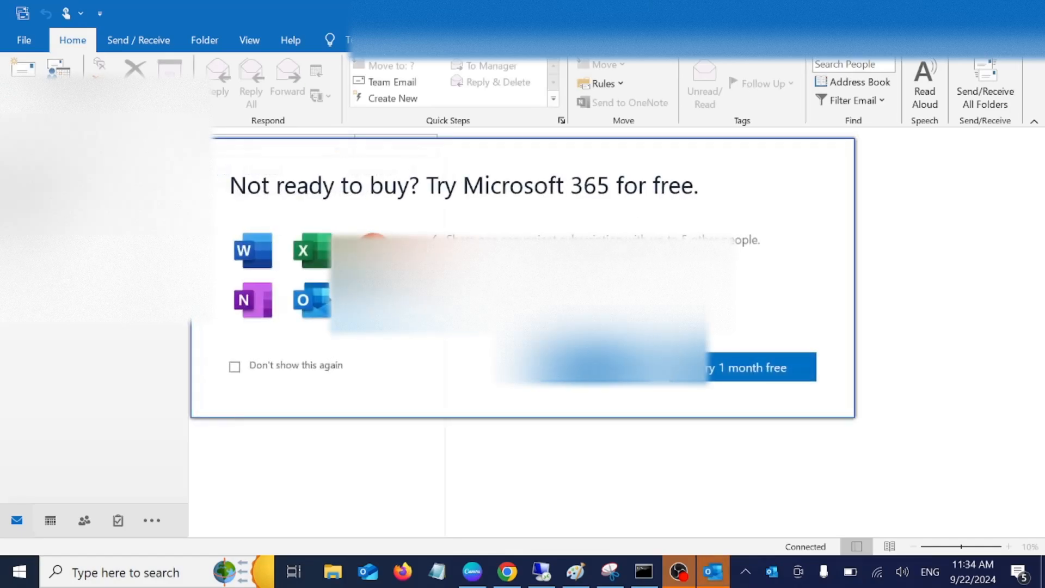
pyautogui.click(593, 367)
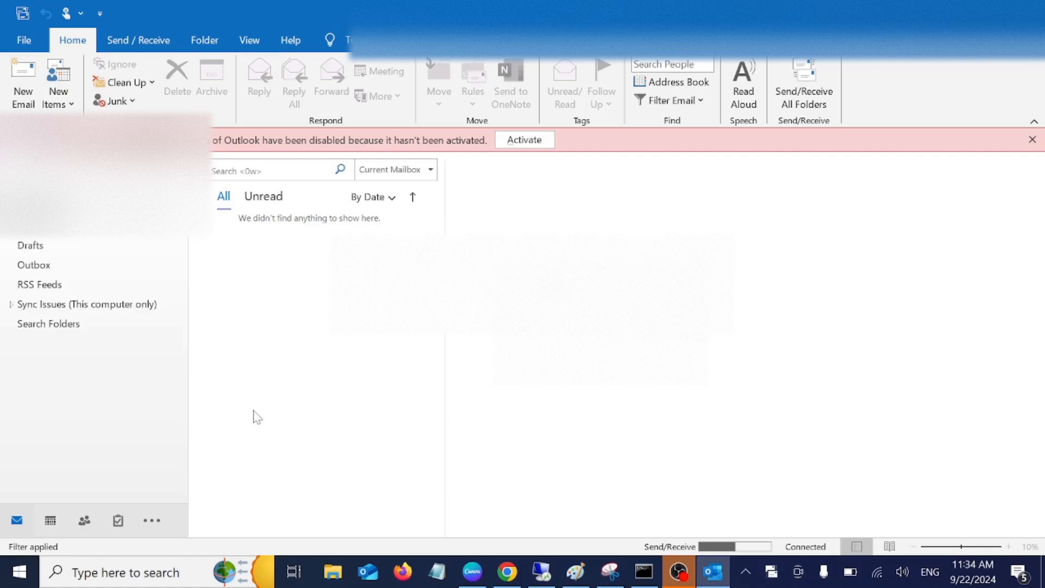
pyautogui.click(950, 13)
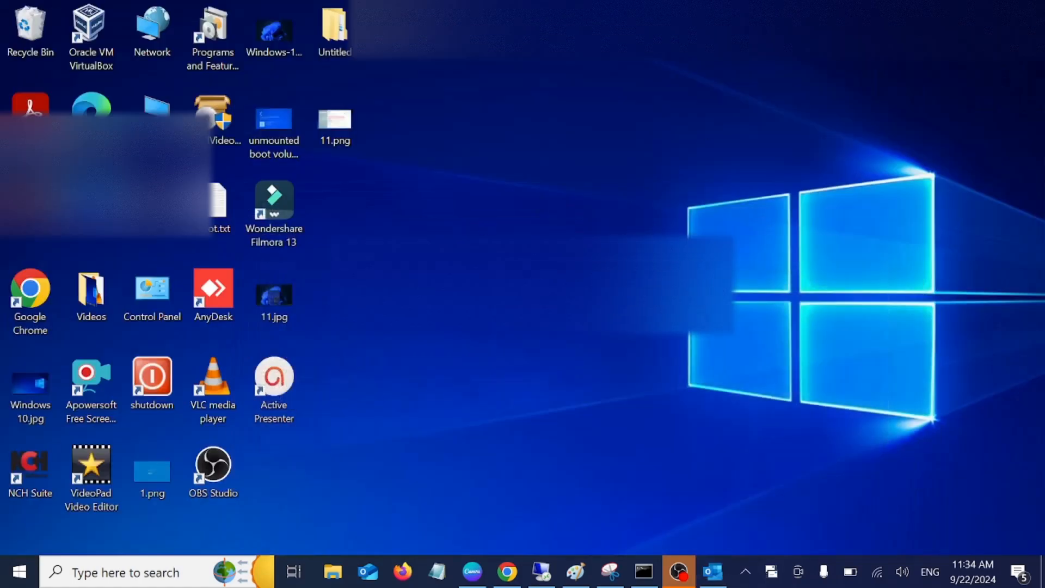